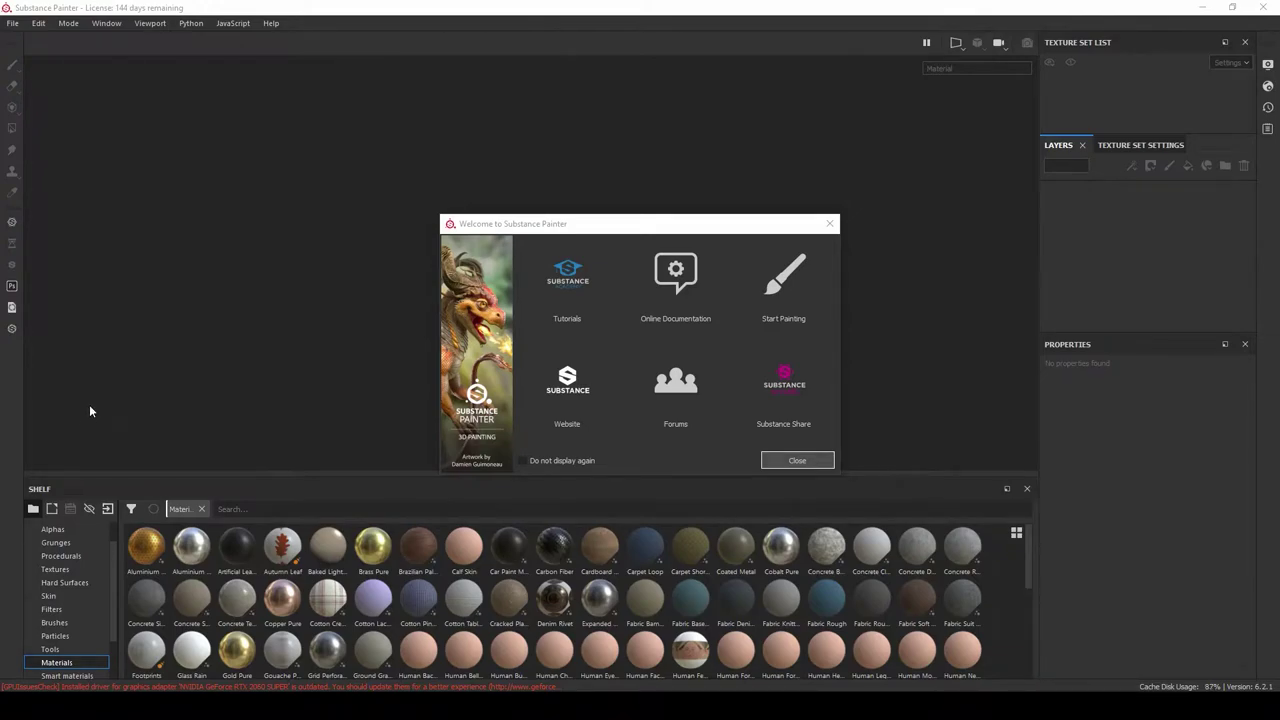
Step: Dismiss the welcome window
click(793, 461)
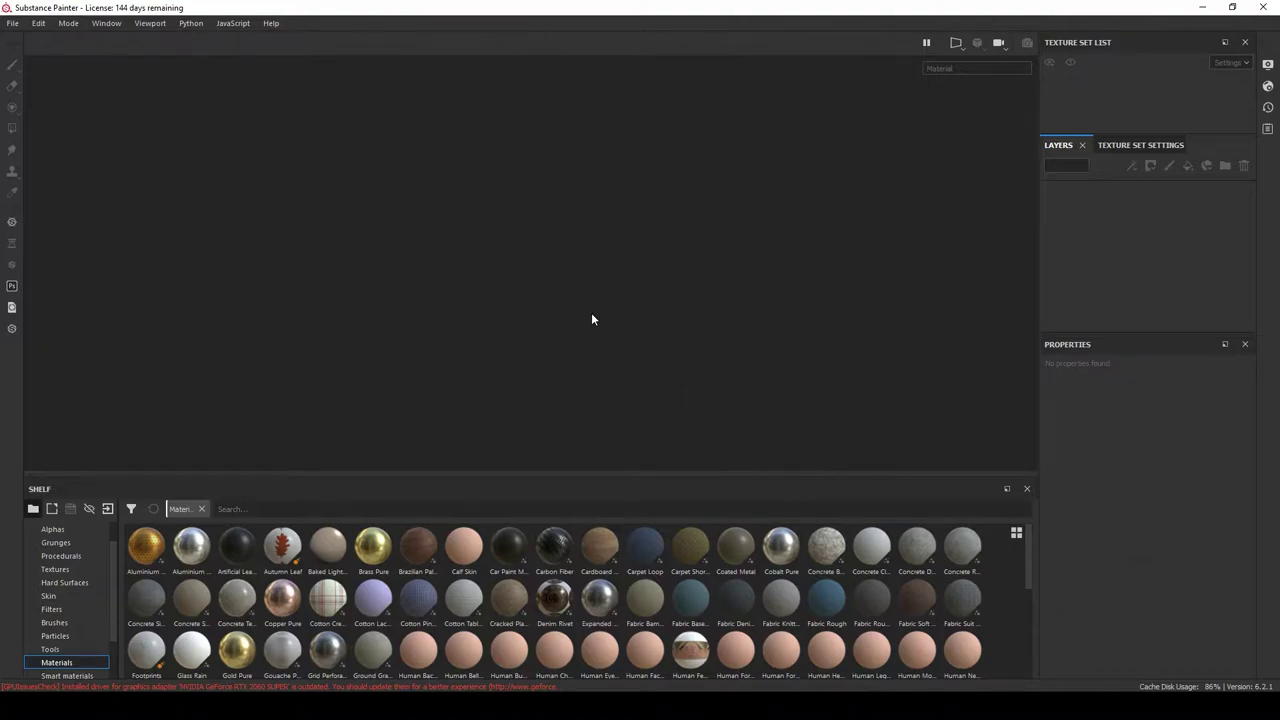
key(ctrl+n)
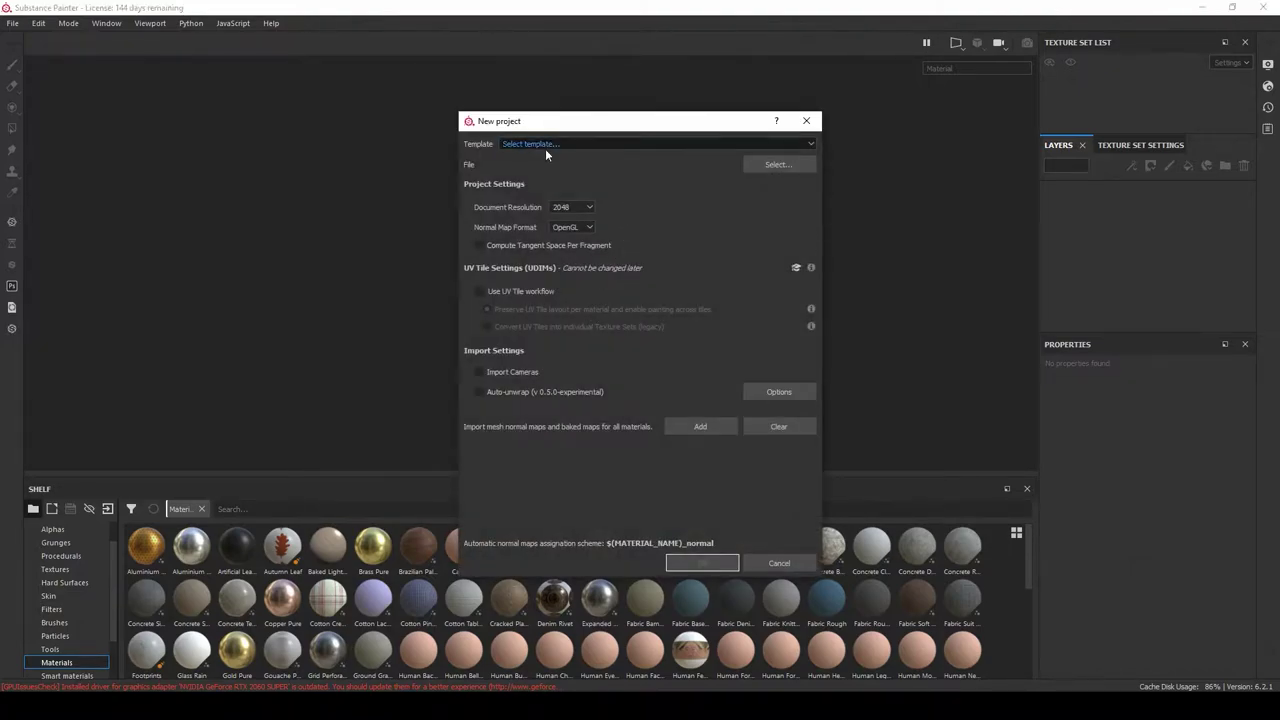
drag(569, 120, 551, 95)
click(790, 94)
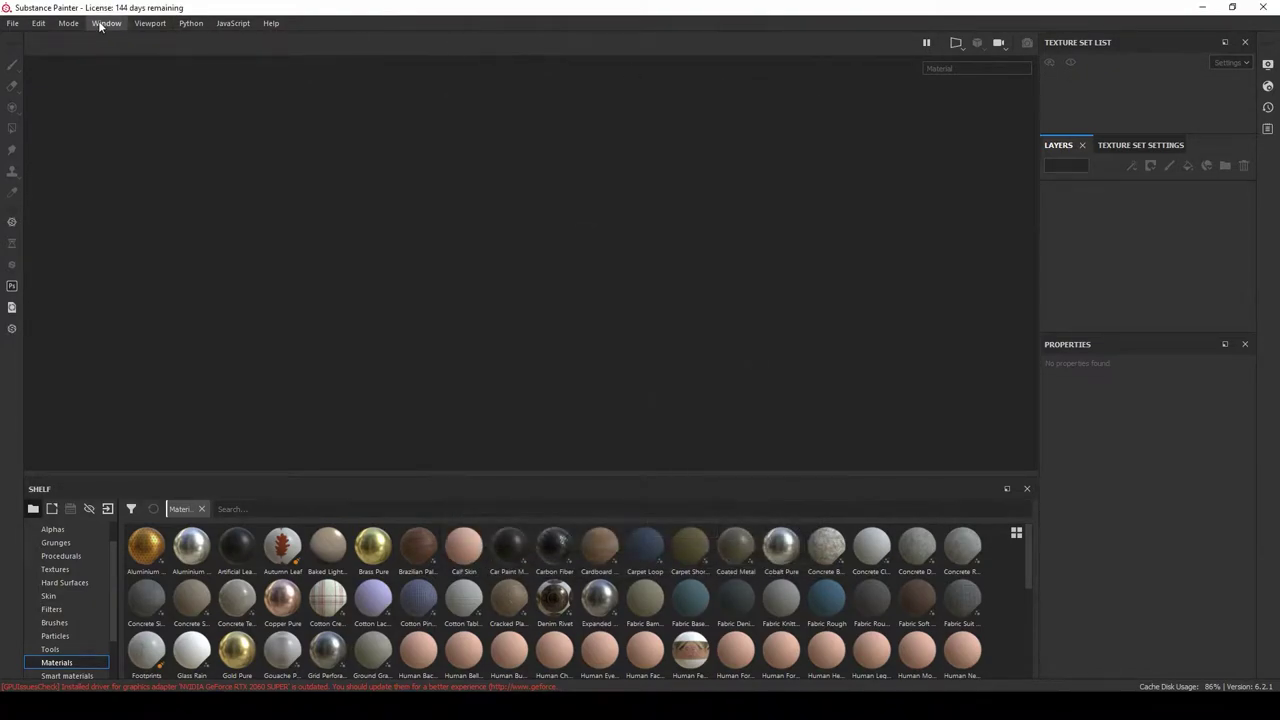
Step: Create a new project from the rpg_low mesh in the rpg_tut folder, keeping the default project settings
click(13, 23)
click(28, 42)
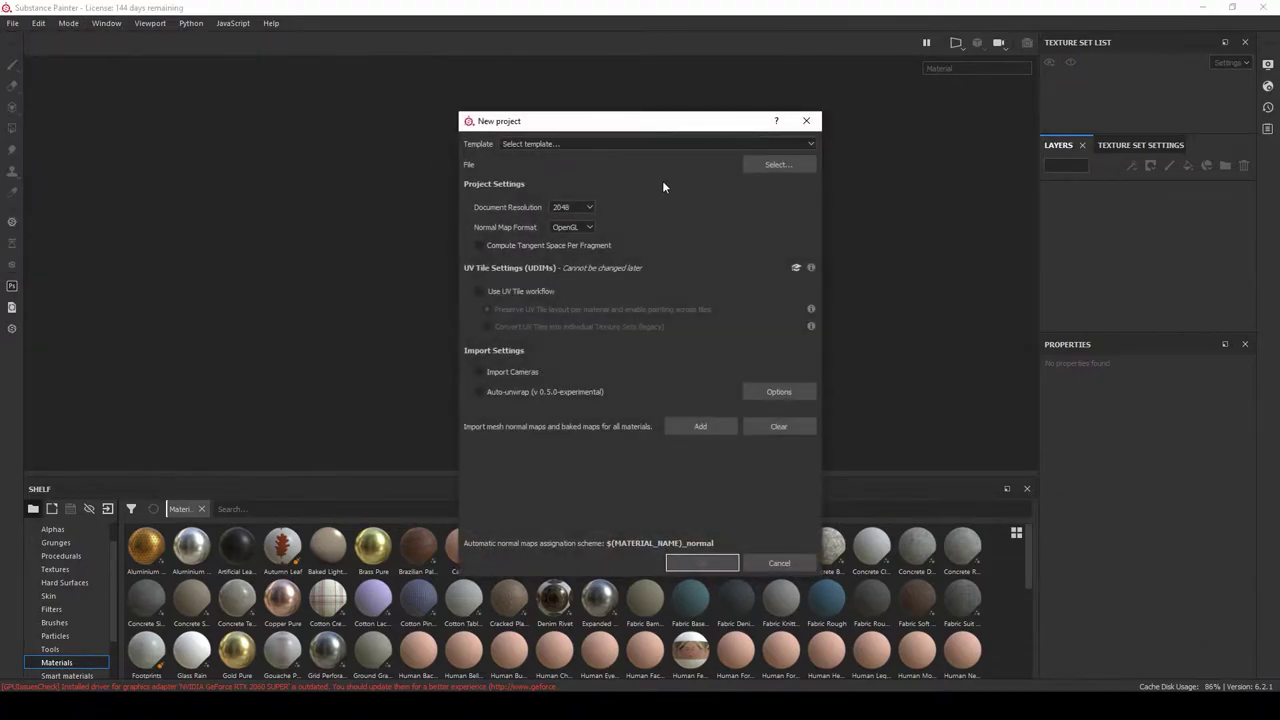
click(772, 166)
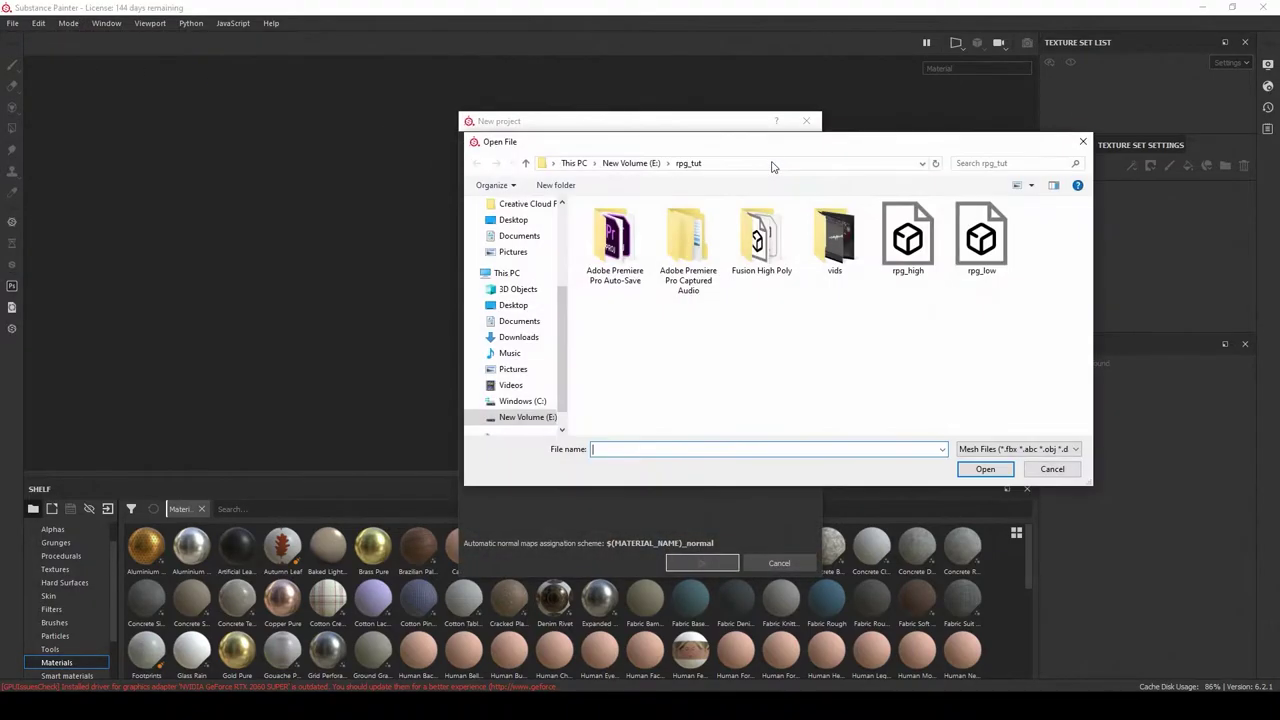
click(988, 240)
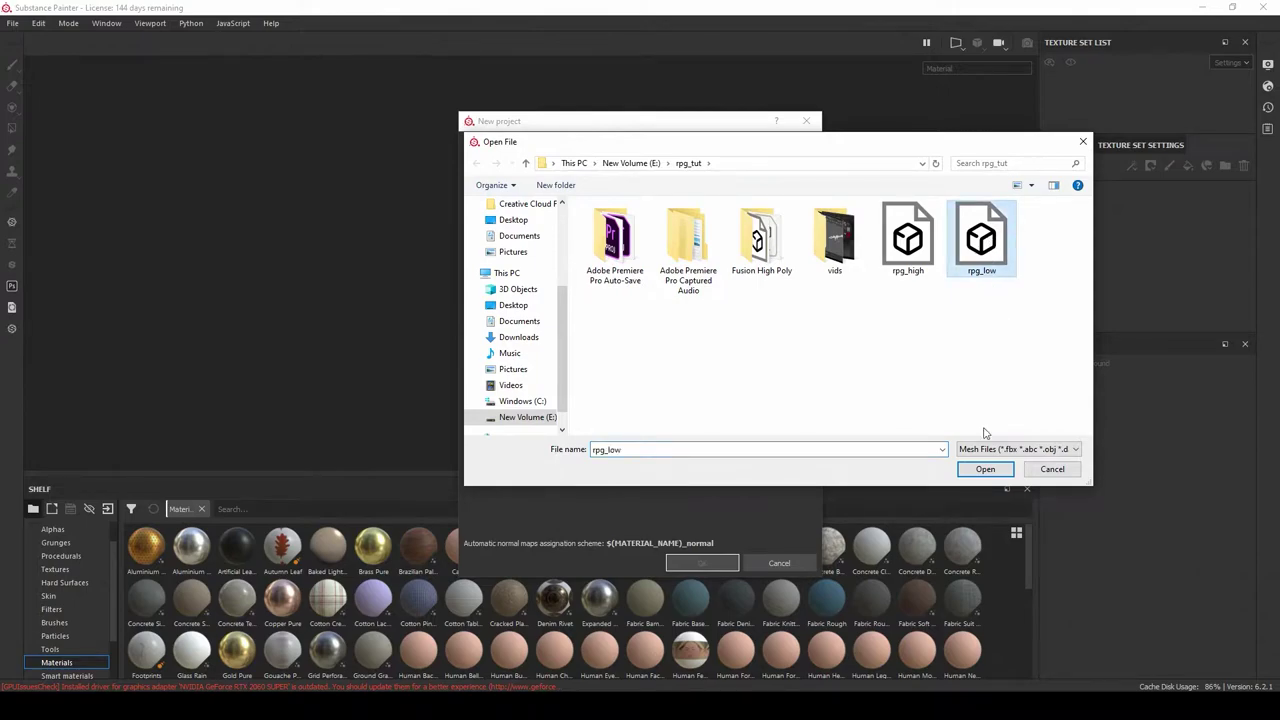
click(978, 469)
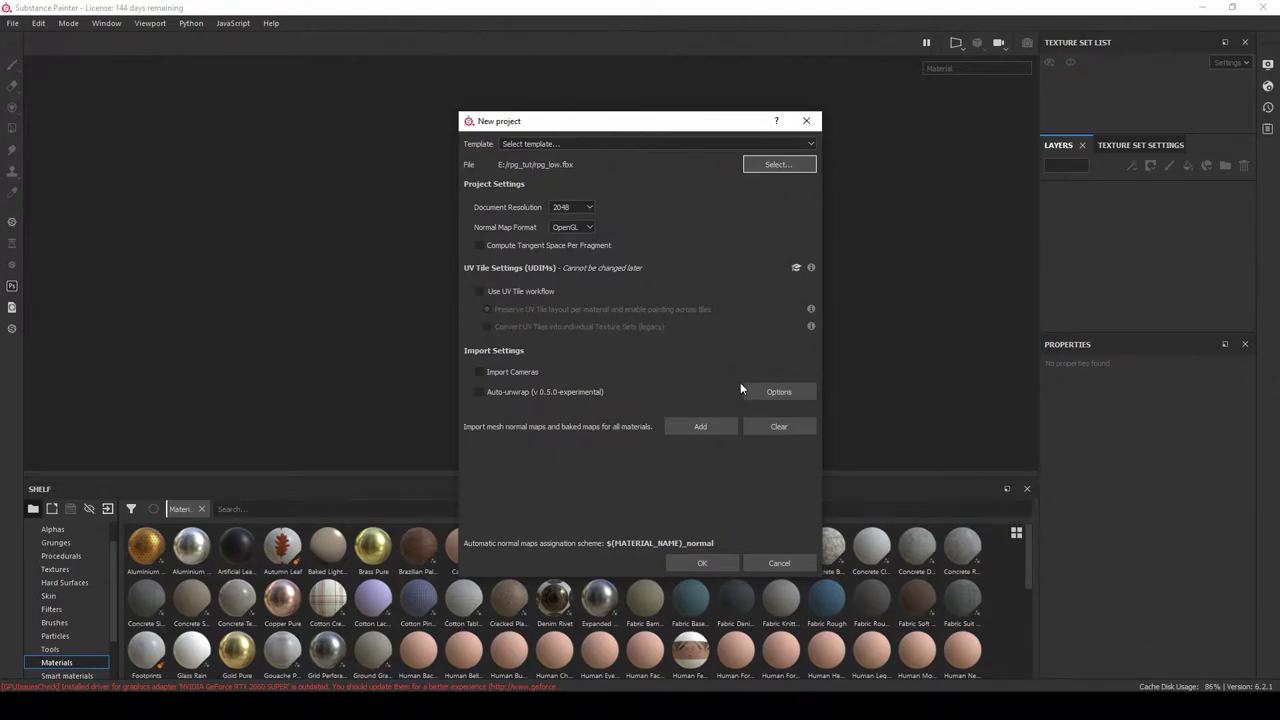
click(718, 565)
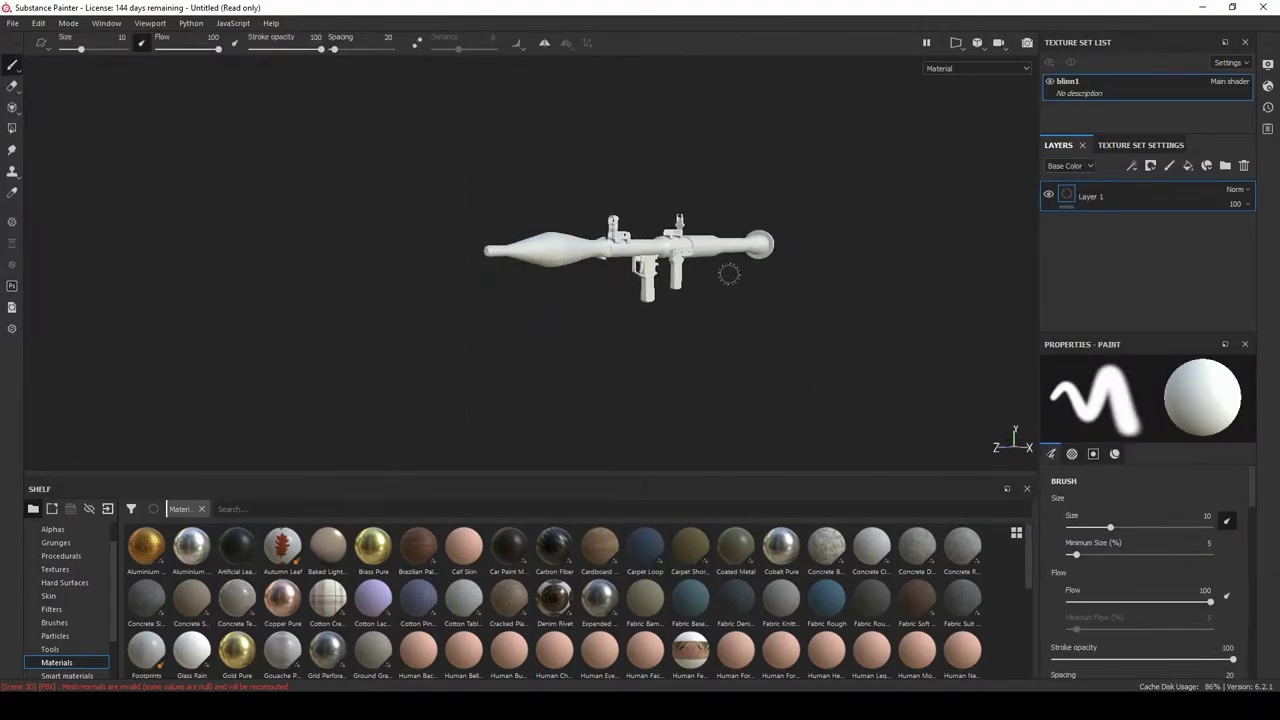
Step: Examine the imported low-poly rocket launcher from both sides, including its sights, grips and rear tube
alt+middle_drag(798, 270, 604, 274)
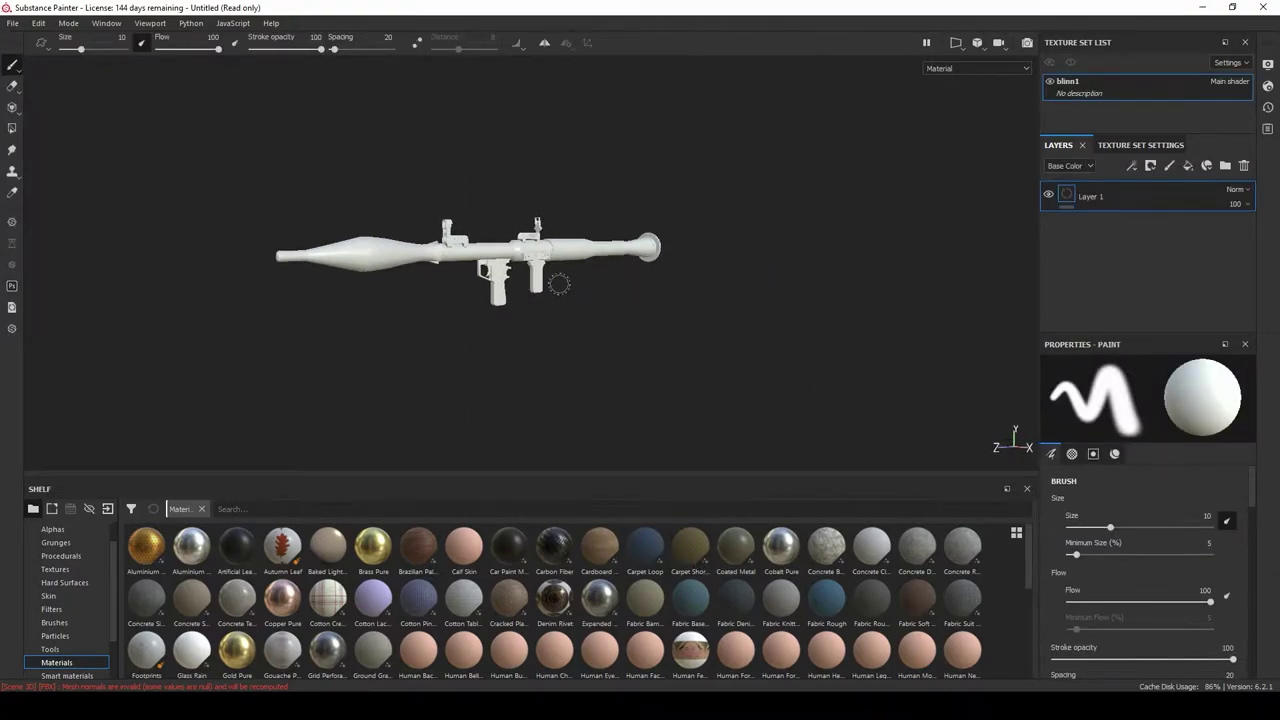
mouse_move(583, 300)
alt+mouse_down()
mouse_move(614, 320)
mouse_move(1120, 329)
mouse_move(569, 317)
mouse_move(411, 328)
mouse_move(504, 337)
alt+mouse_up()
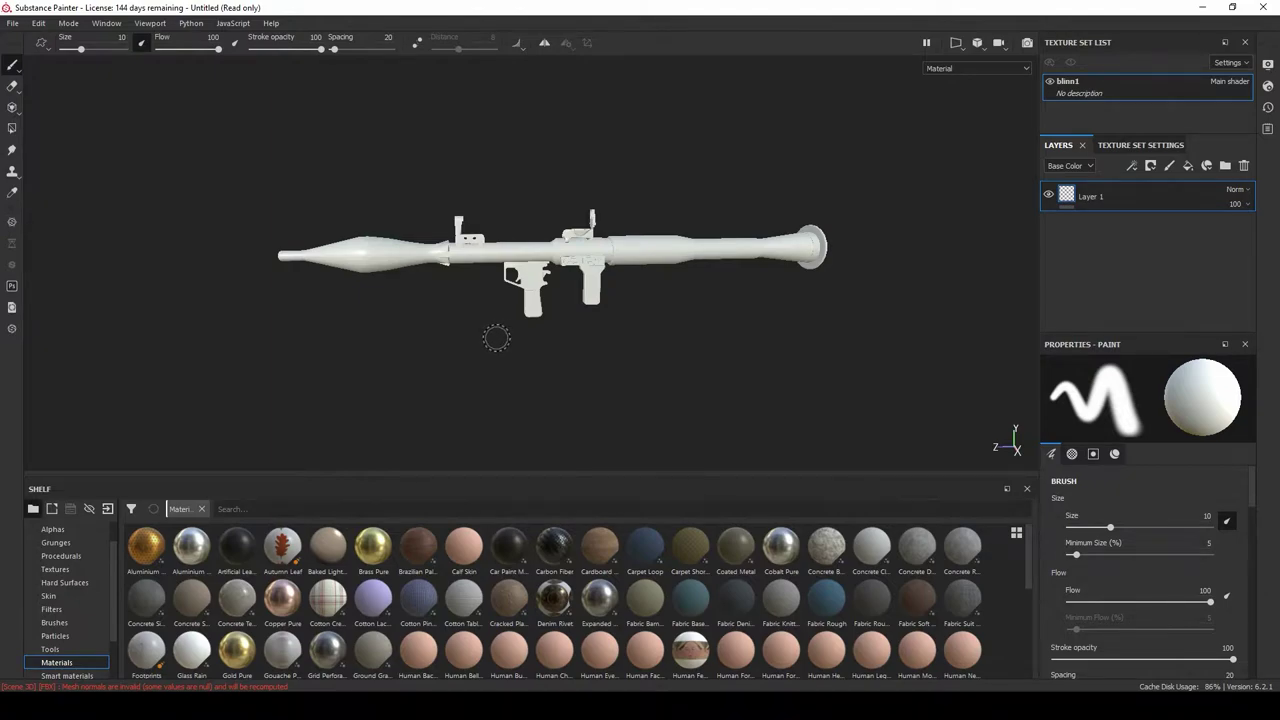
mouse_move(494, 334)
alt+right_down()
mouse_move(483, 214)
mouse_move(573, 538)
mouse_move(509, 323)
mouse_move(517, 451)
mouse_move(509, 354)
alt+right_up()
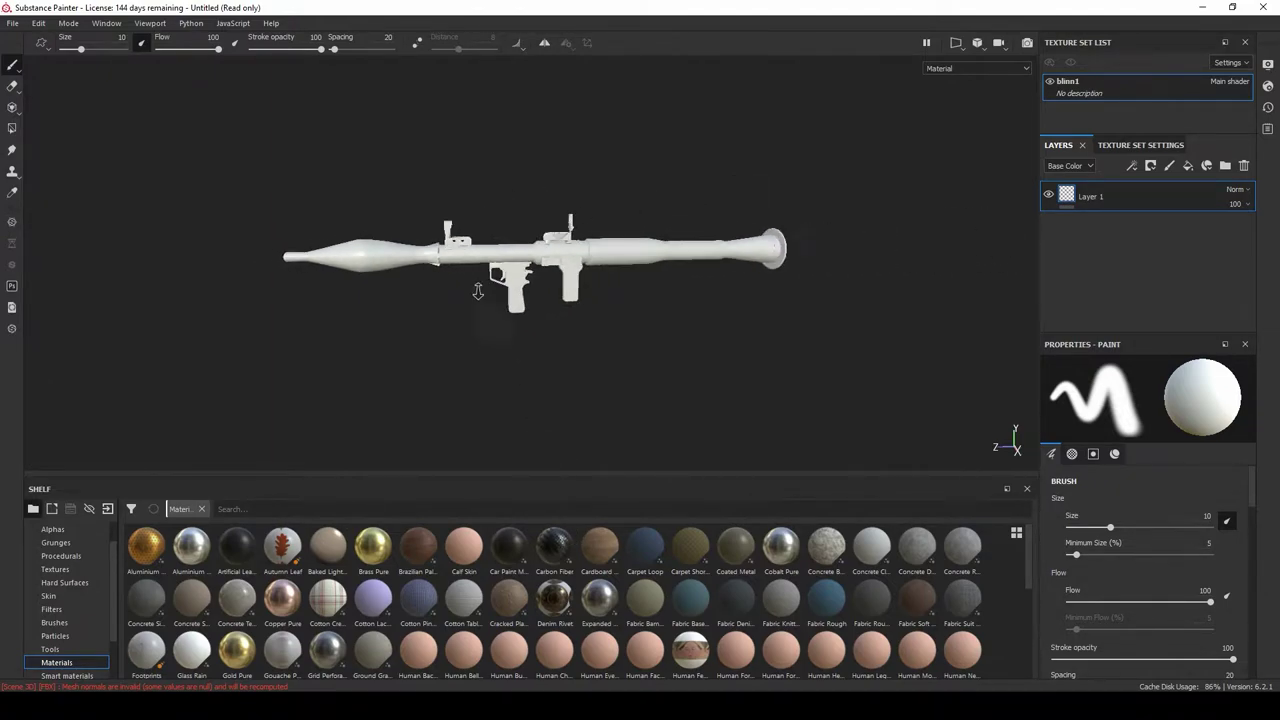
alt+middle_drag(509, 354, 457, 357)
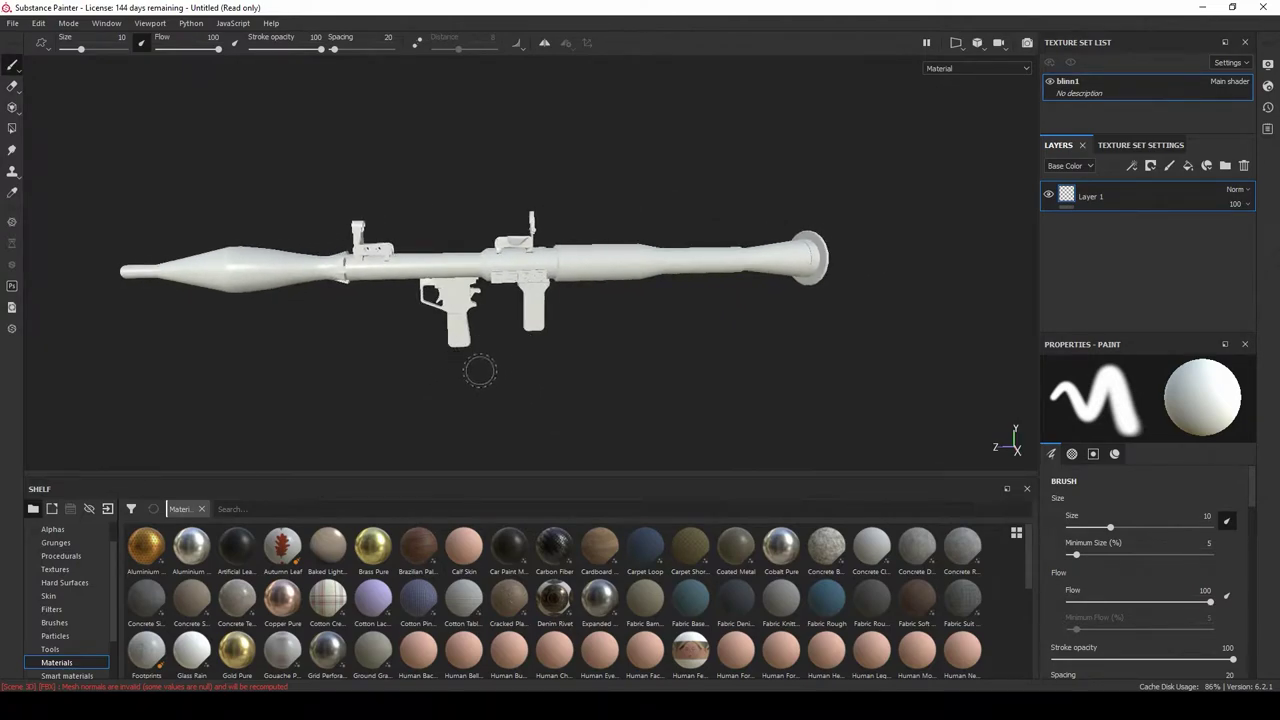
alt+middle_drag(528, 366, 457, 343)
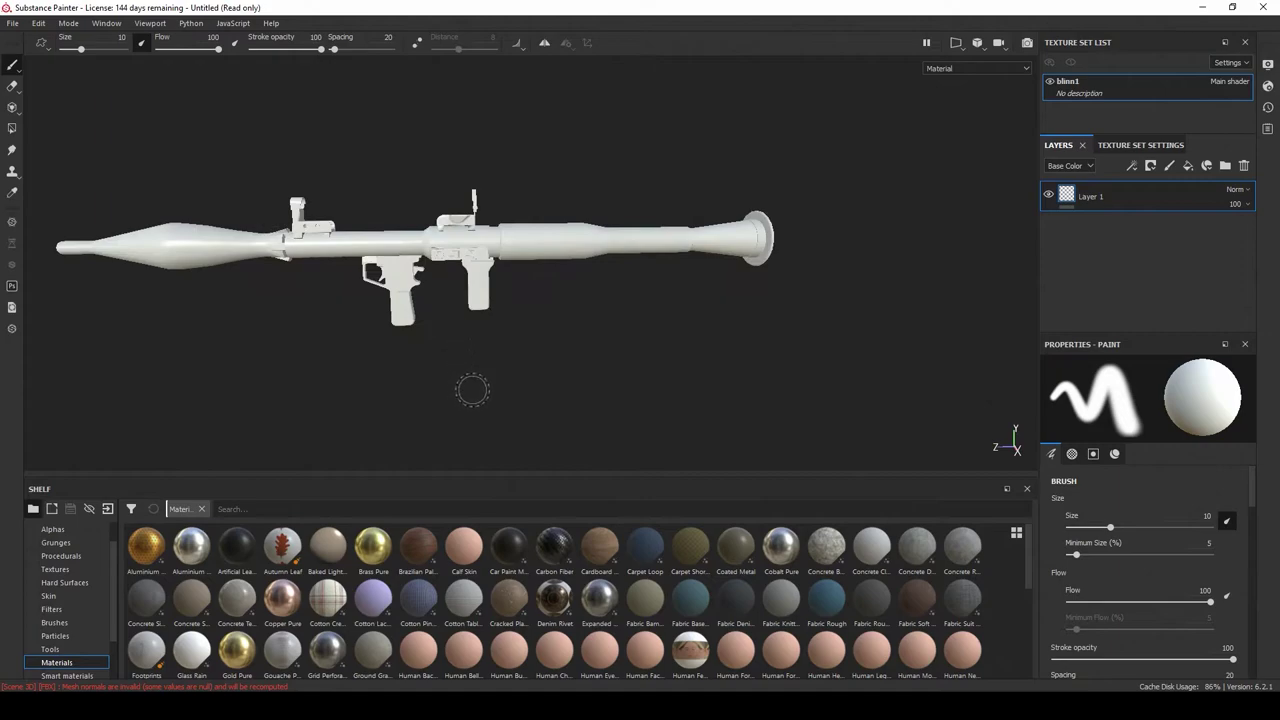
alt+drag(471, 389, 463, 338)
alt+middle_drag(464, 338, 608, 348)
alt+drag(466, 330, 505, 331)
mouse_move(466, 322)
alt+right_down()
mouse_move(486, 331)
mouse_move(577, 315)
mouse_move(490, 326)
alt+right_up()
alt+drag(476, 324, 129, 289)
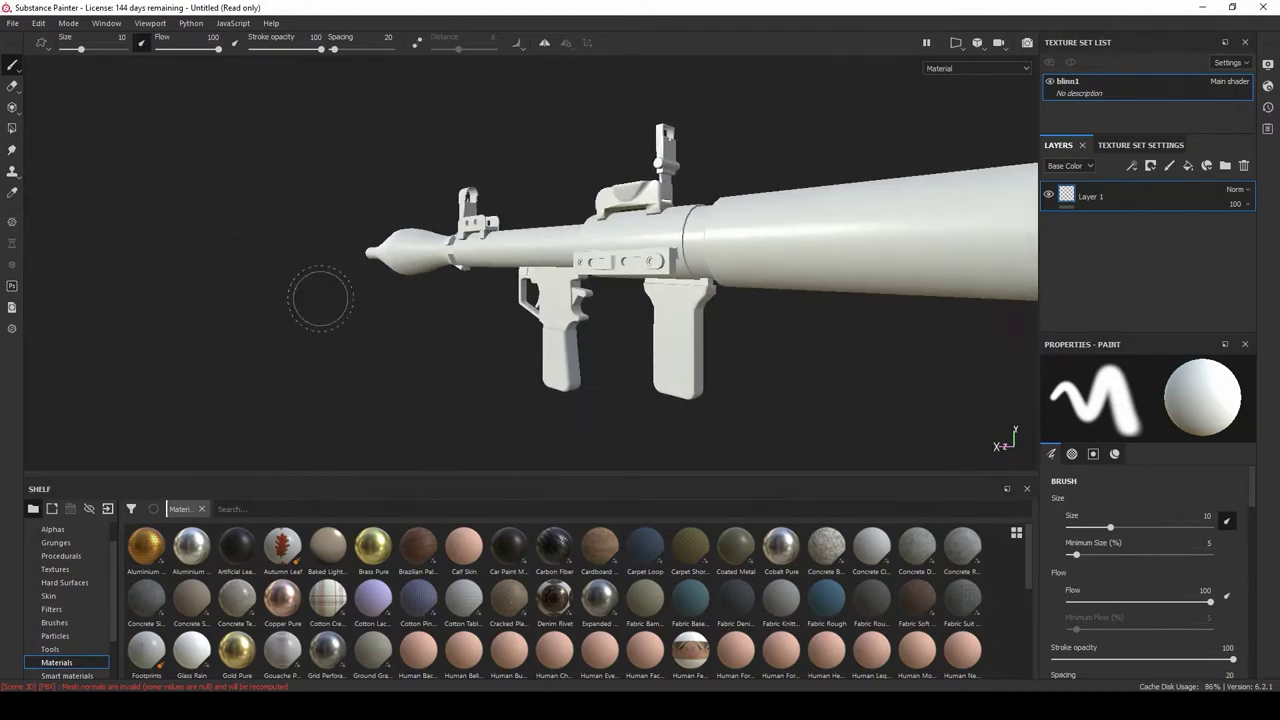
alt+drag(436, 299, 464, 246)
Step: Display the mesh wireframe with the Polygon Fill tool and examine the topology of the warhead, trigger and grips
click(11, 129)
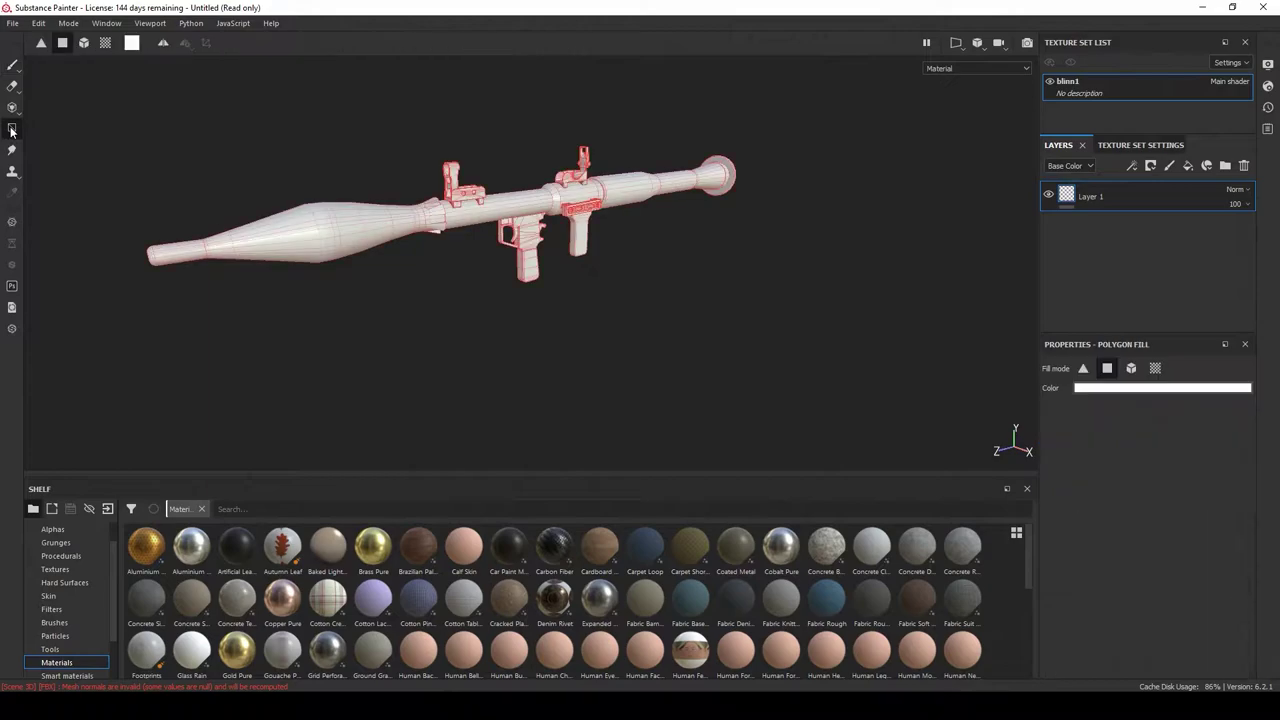
alt+right_drag(252, 173, 294, 289)
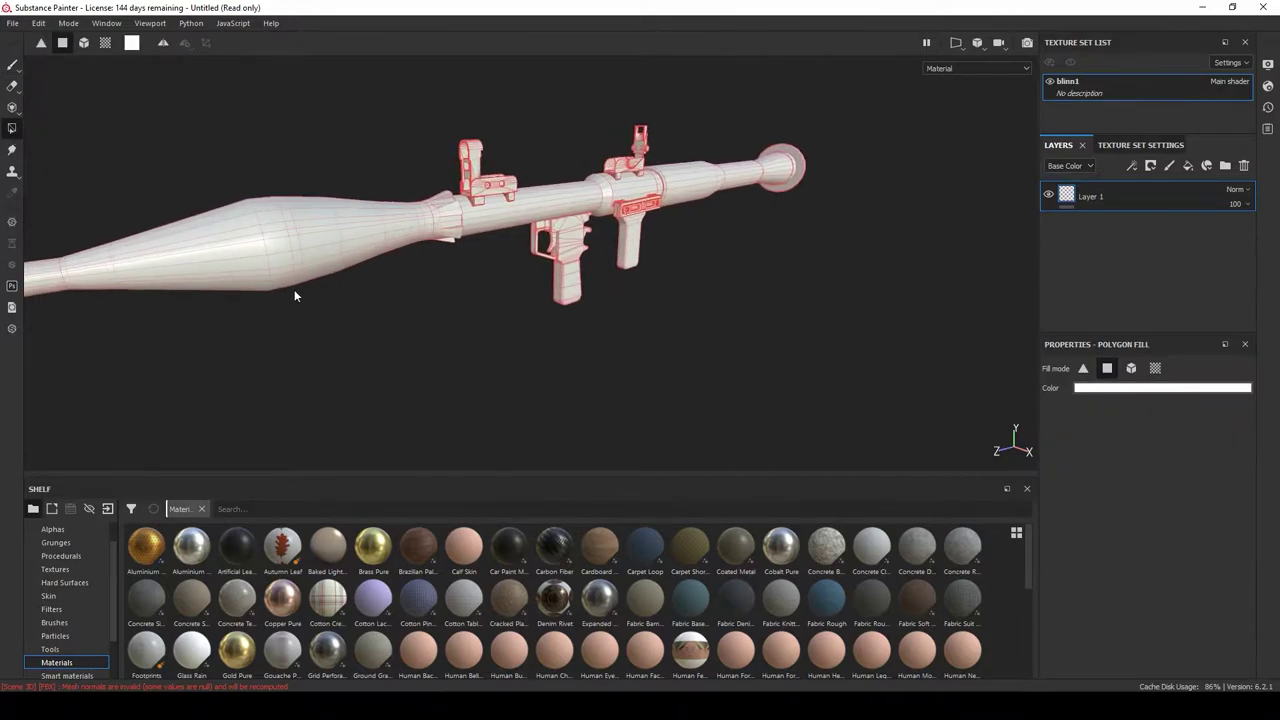
alt+drag(294, 289, 469, 299)
alt+right_drag(469, 299, 558, 479)
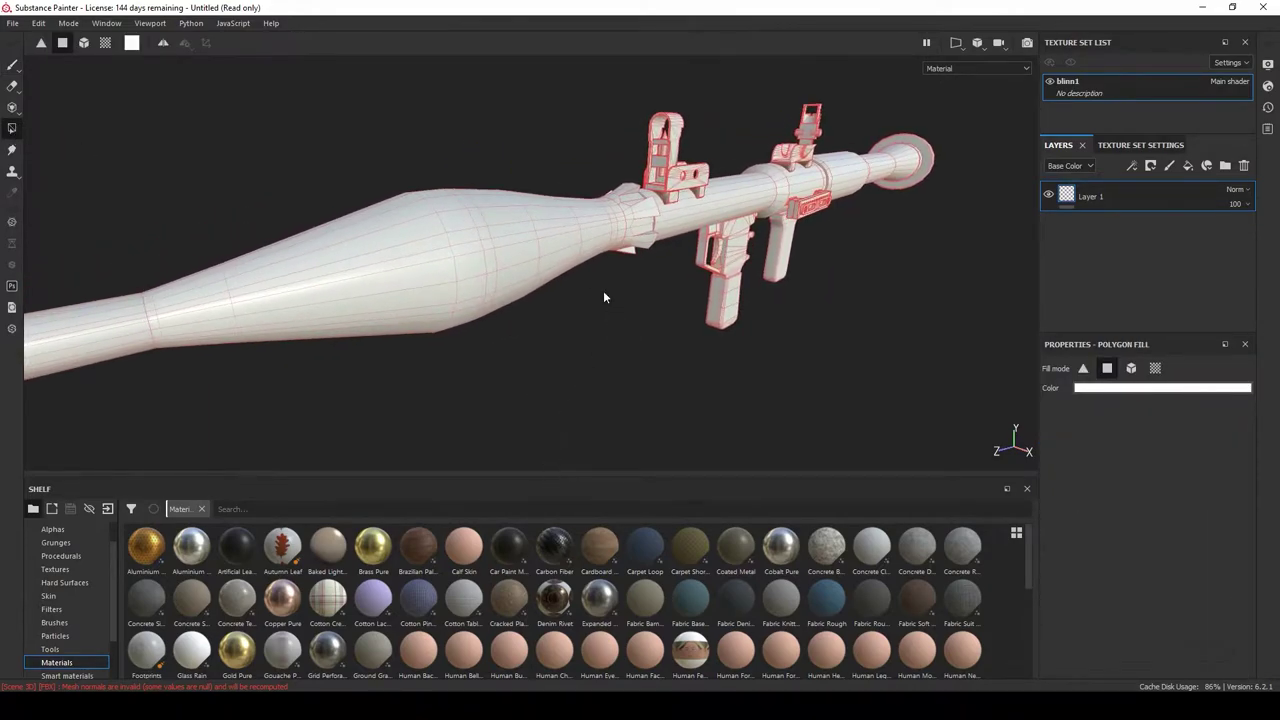
alt+drag(603, 295, 734, 323)
alt+middle_drag(734, 323, 603, 180)
alt+right_drag(603, 180, 751, 407)
alt+middle_drag(751, 407, 549, 223)
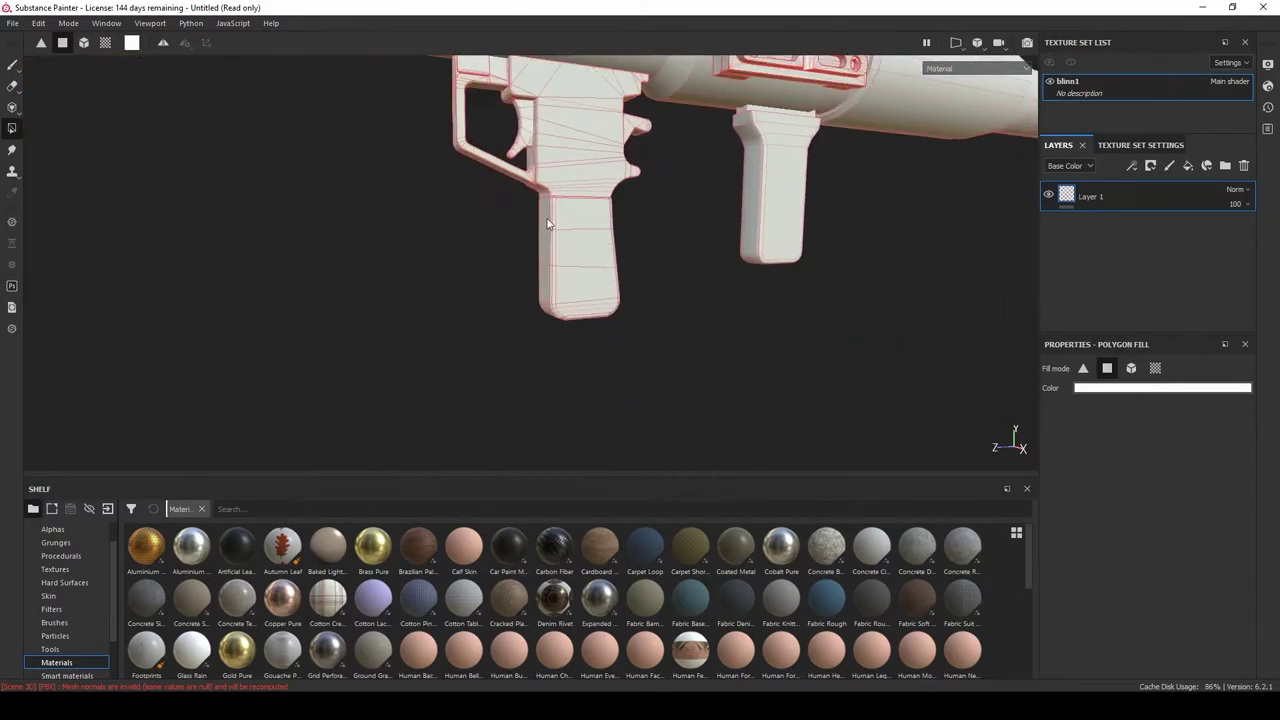
alt+right_drag(549, 223, 684, 470)
alt+right_drag(597, 270, 521, 203)
alt+right_drag(665, 325, 600, 165)
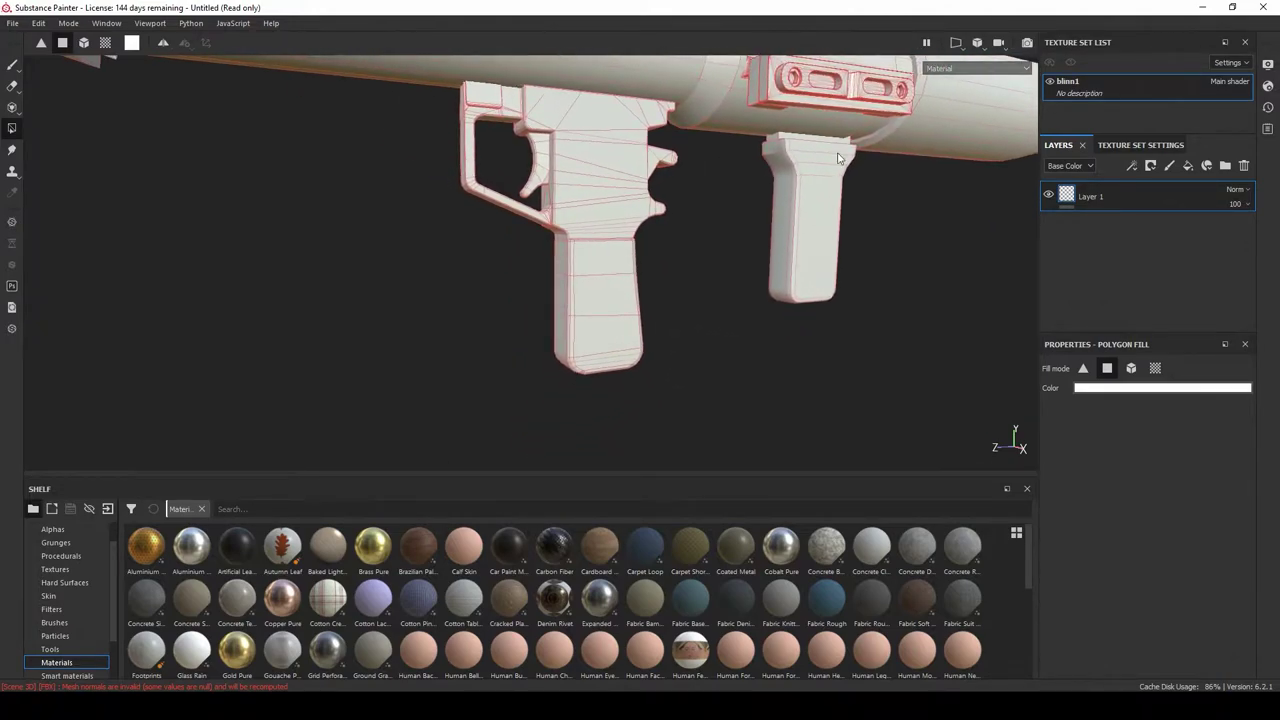
Step: Start baking the mesh maps for the texture set and load rpg_high as the high definition mesh
click(1125, 149)
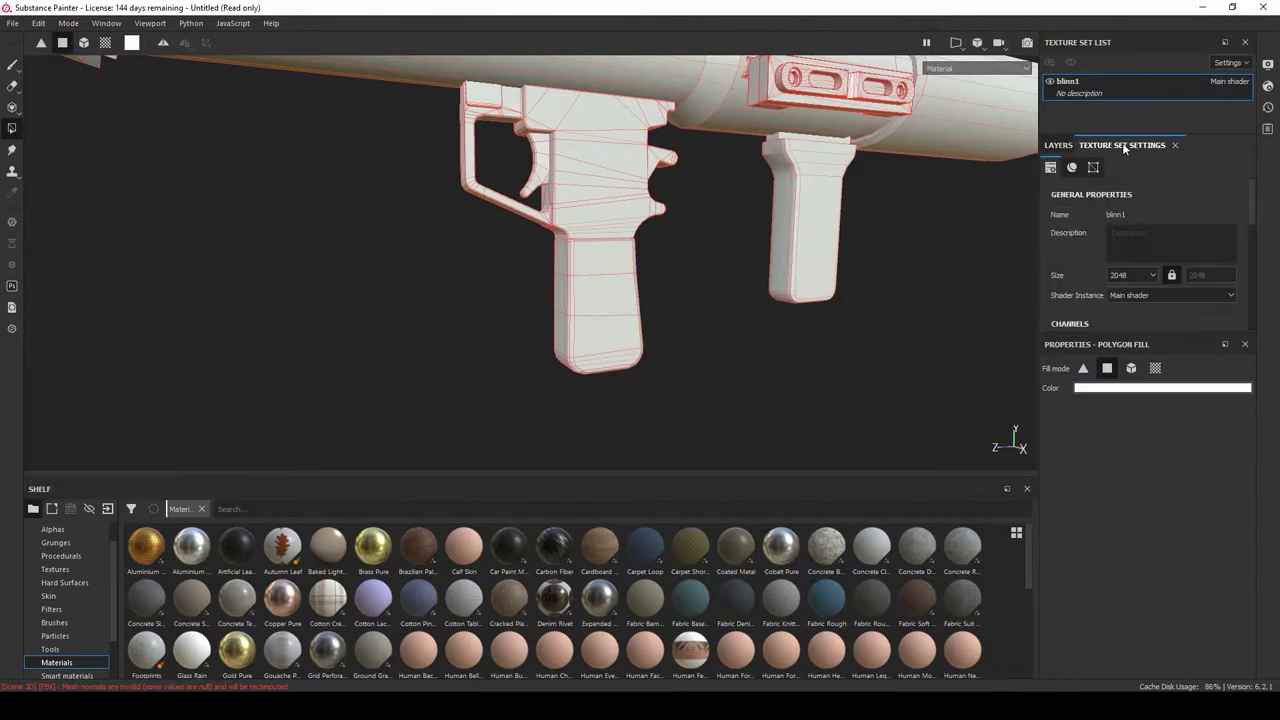
scroll(1126, 291, down, 4)
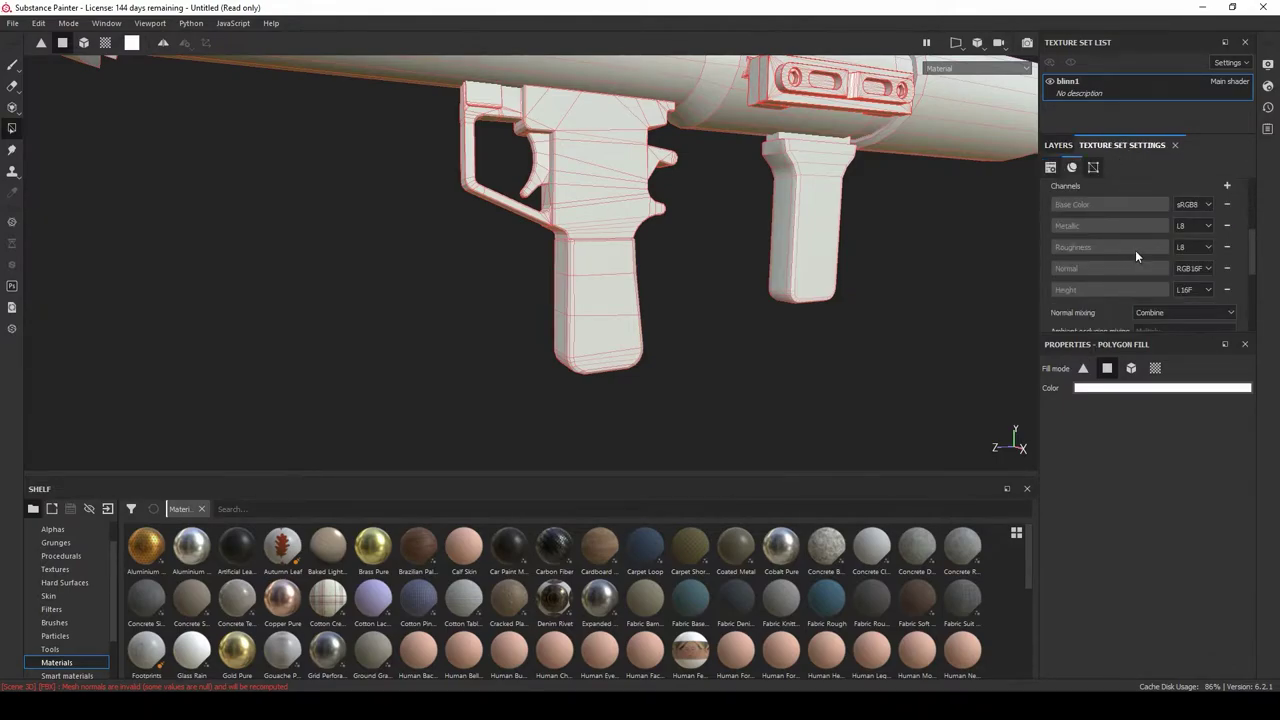
scroll(1136, 256, down, 3)
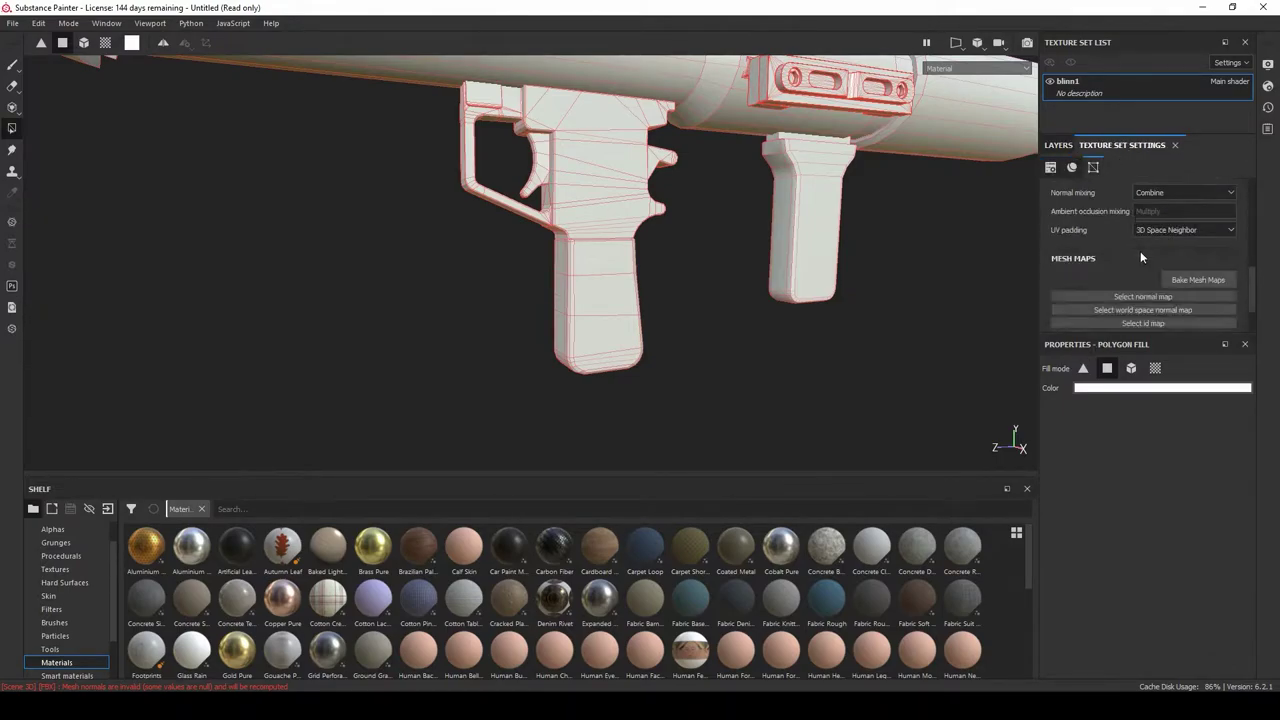
click(1198, 282)
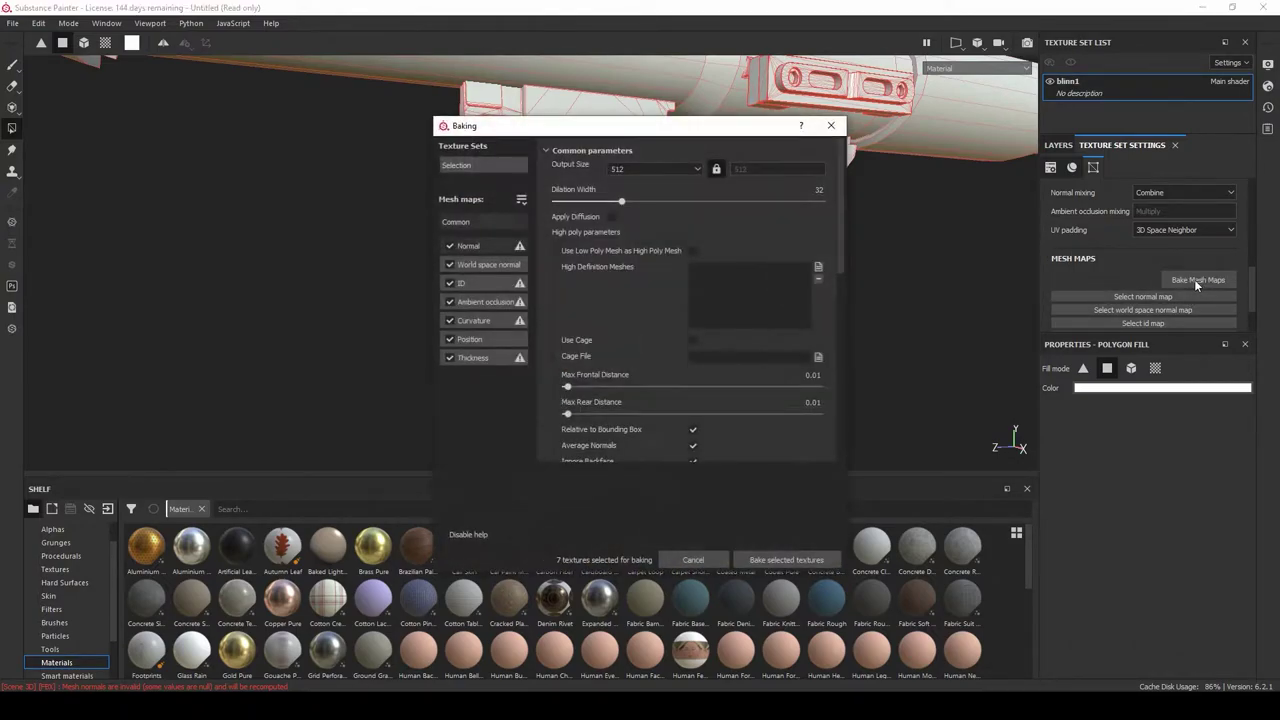
click(818, 268)
click(876, 250)
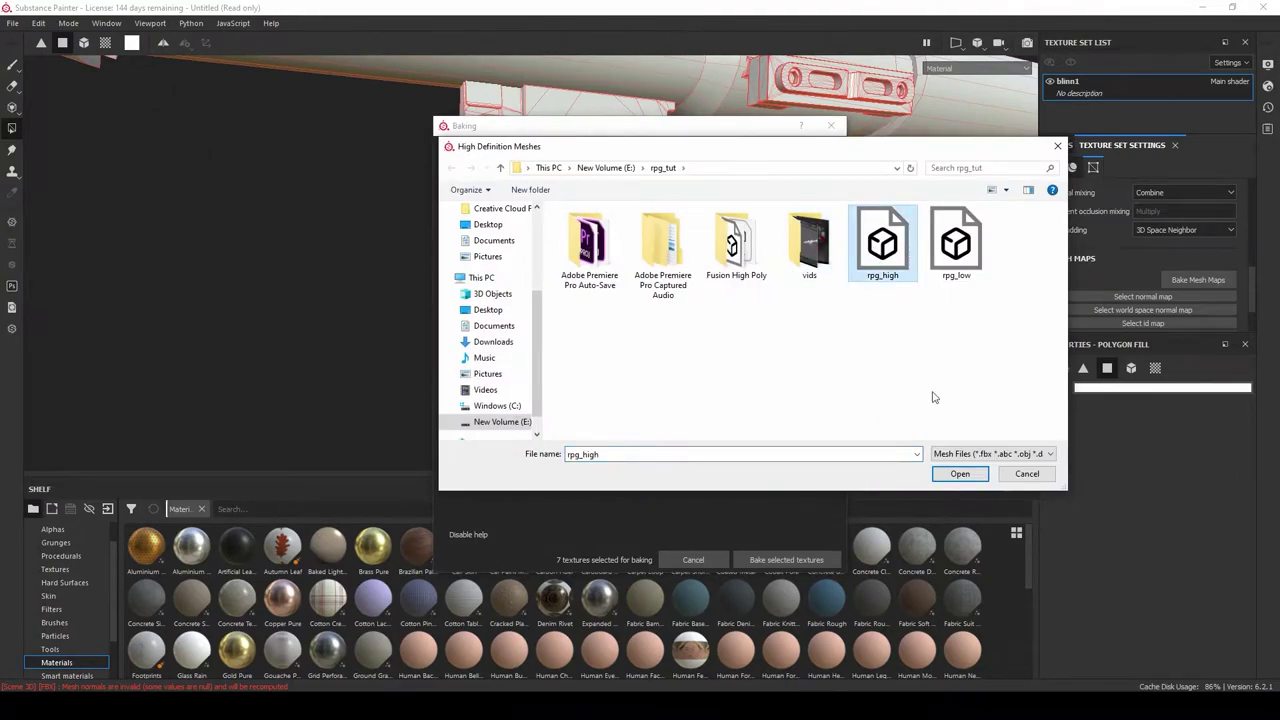
click(957, 474)
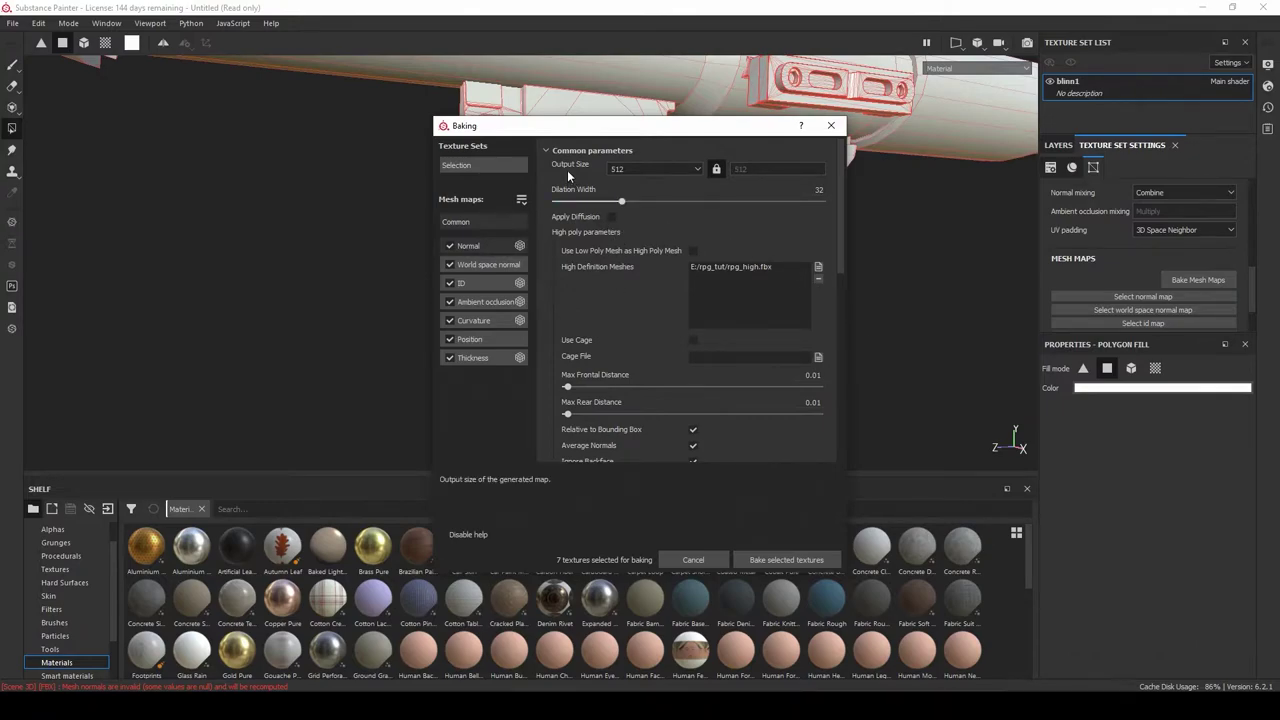
Step: Set the bake output size to 4096 and both the max frontal and max rear distances to 0.032
click(644, 169)
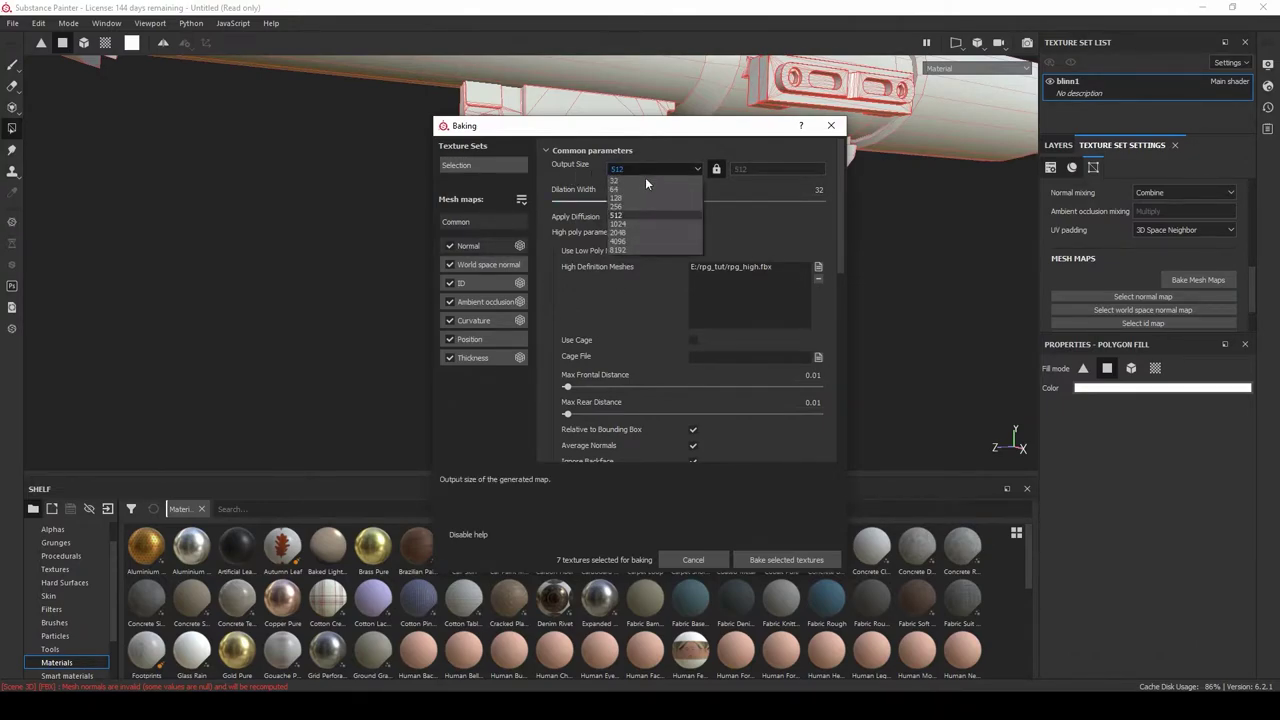
click(644, 243)
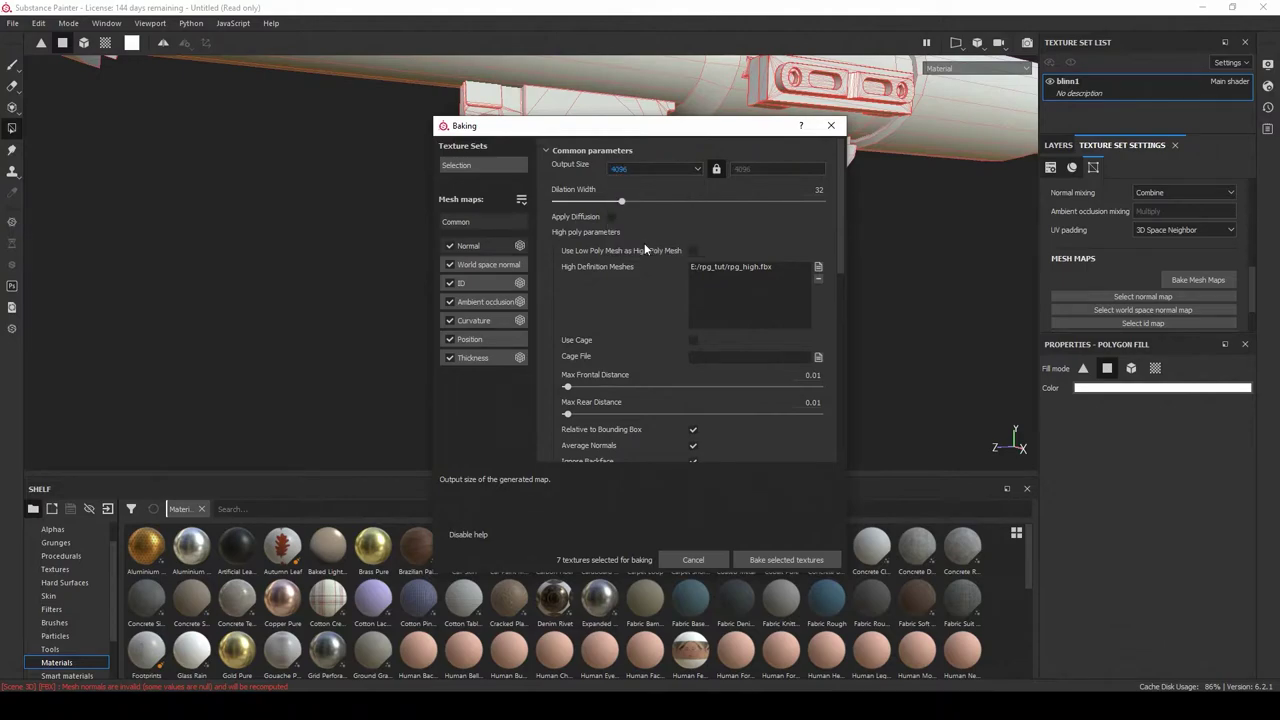
scroll(646, 293, down, 1)
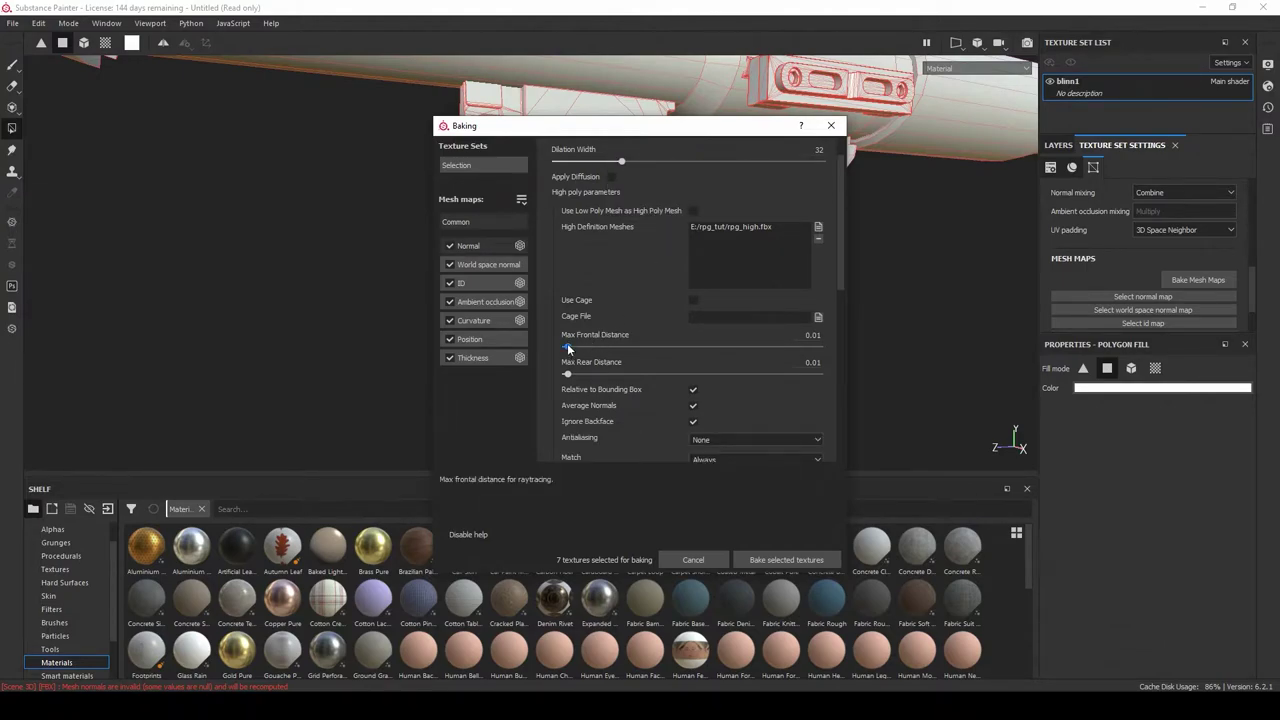
drag(568, 347, 569, 347)
drag(568, 375, 573, 376)
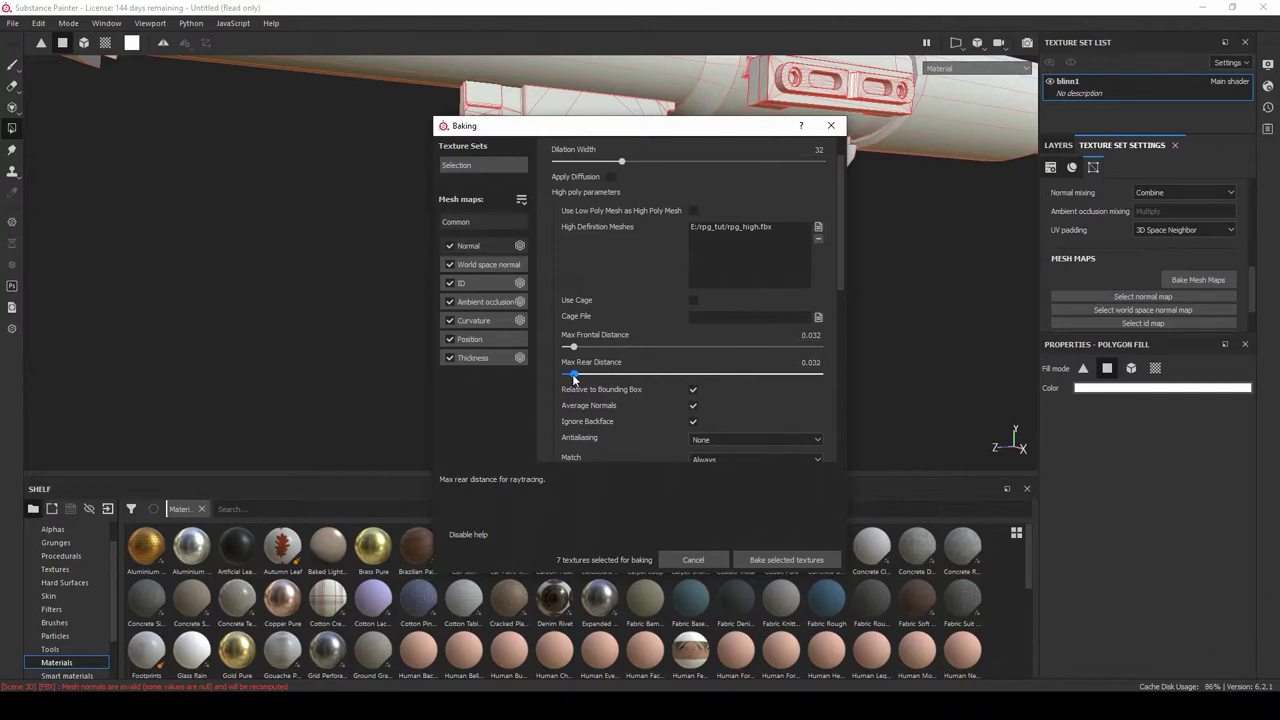
Step: Set the bake antialiasing to Subsampling 8x8 and the mesh matching method to By Mesh Name
scroll(616, 275, down, 1)
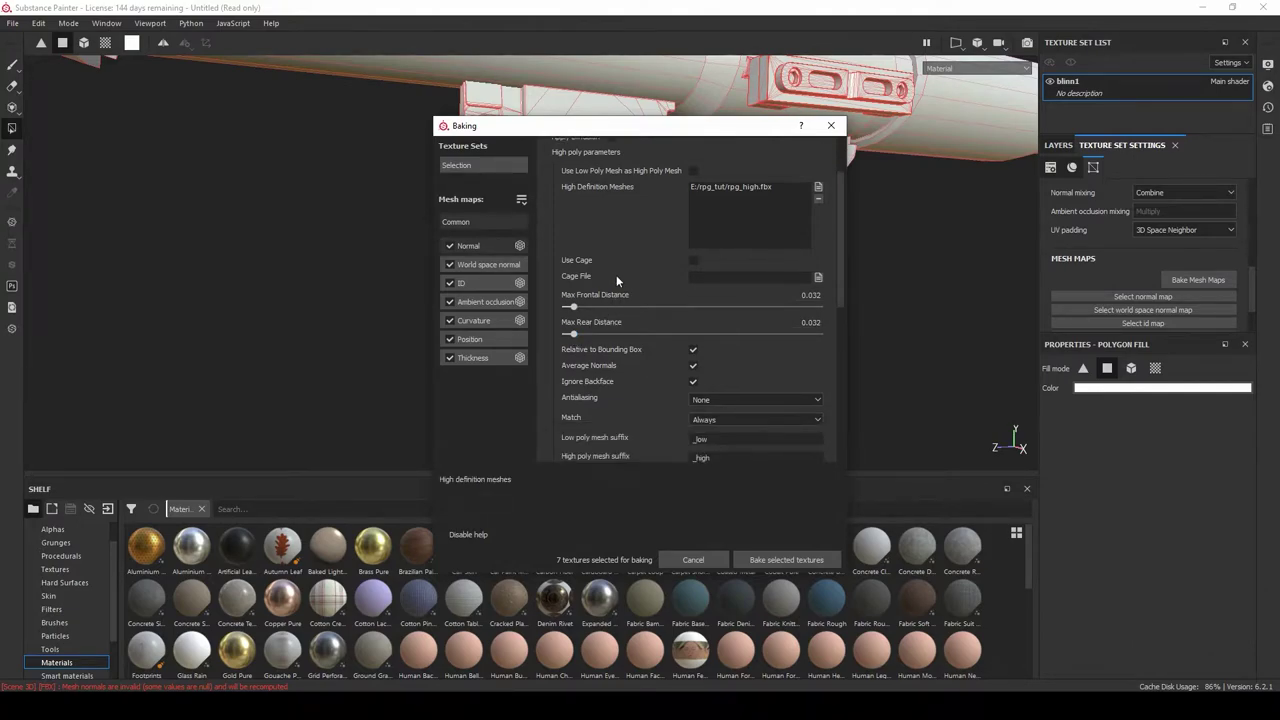
scroll(616, 280, down, 3)
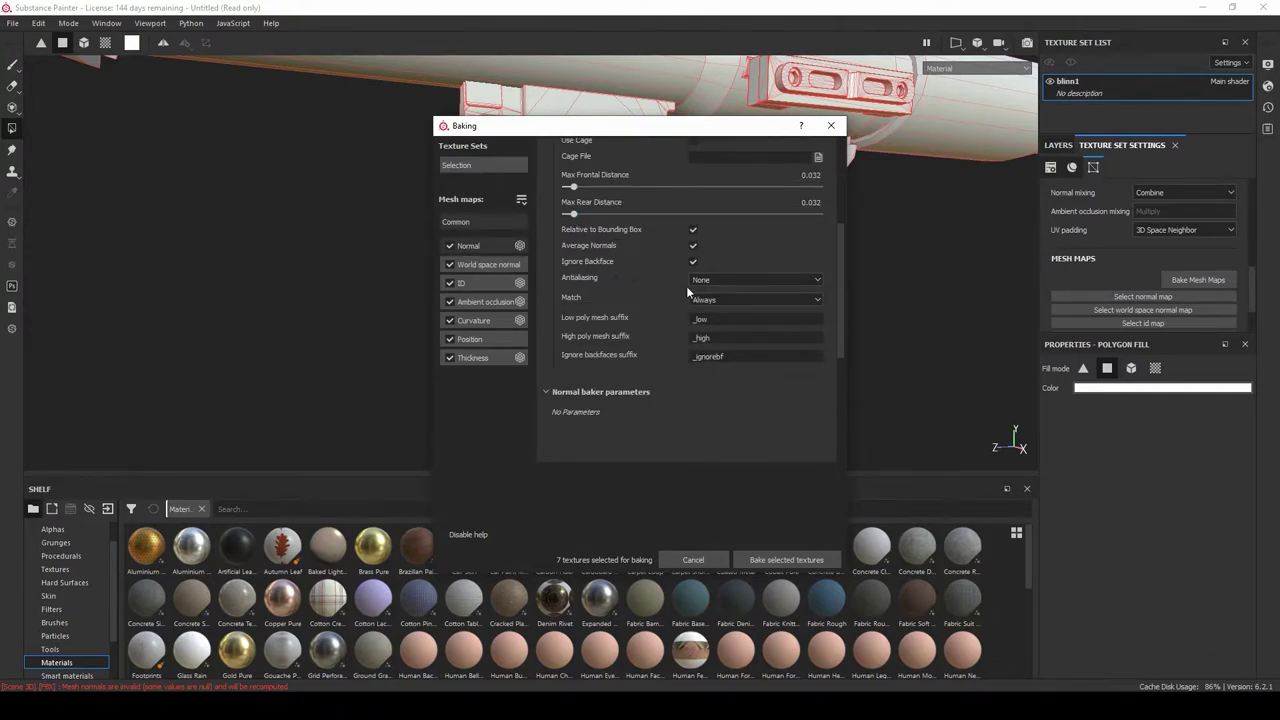
click(718, 279)
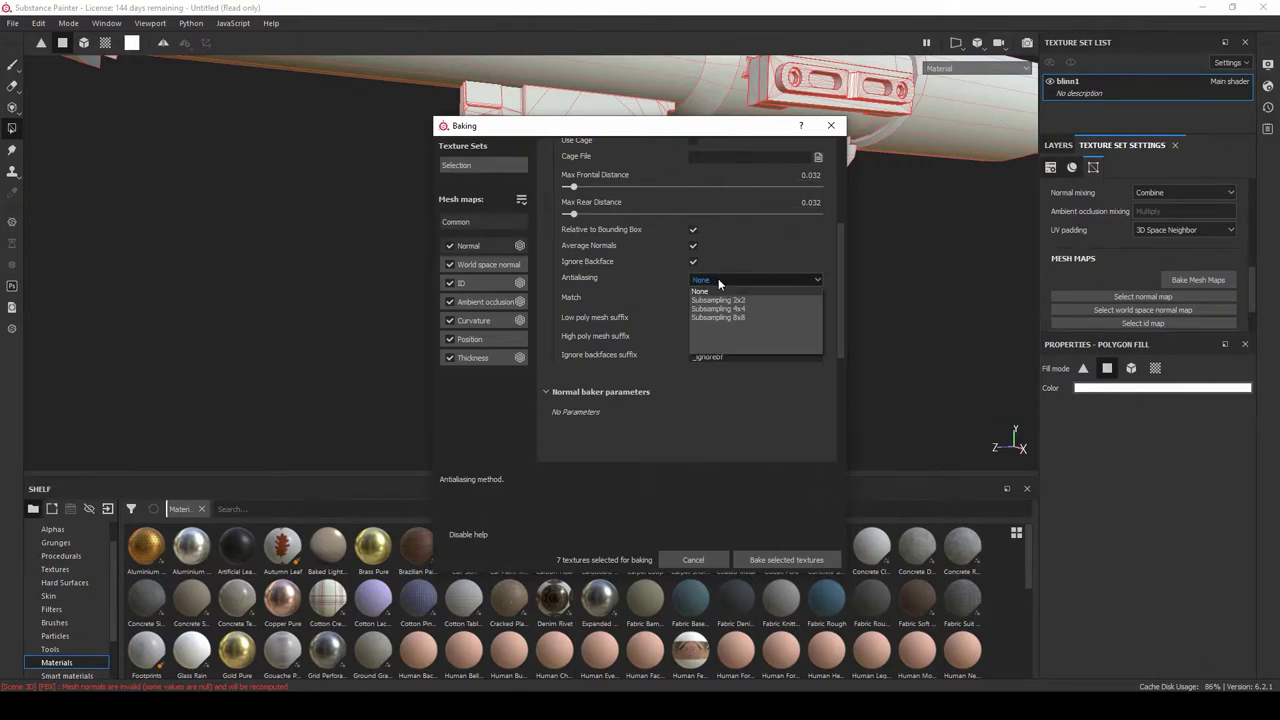
click(729, 318)
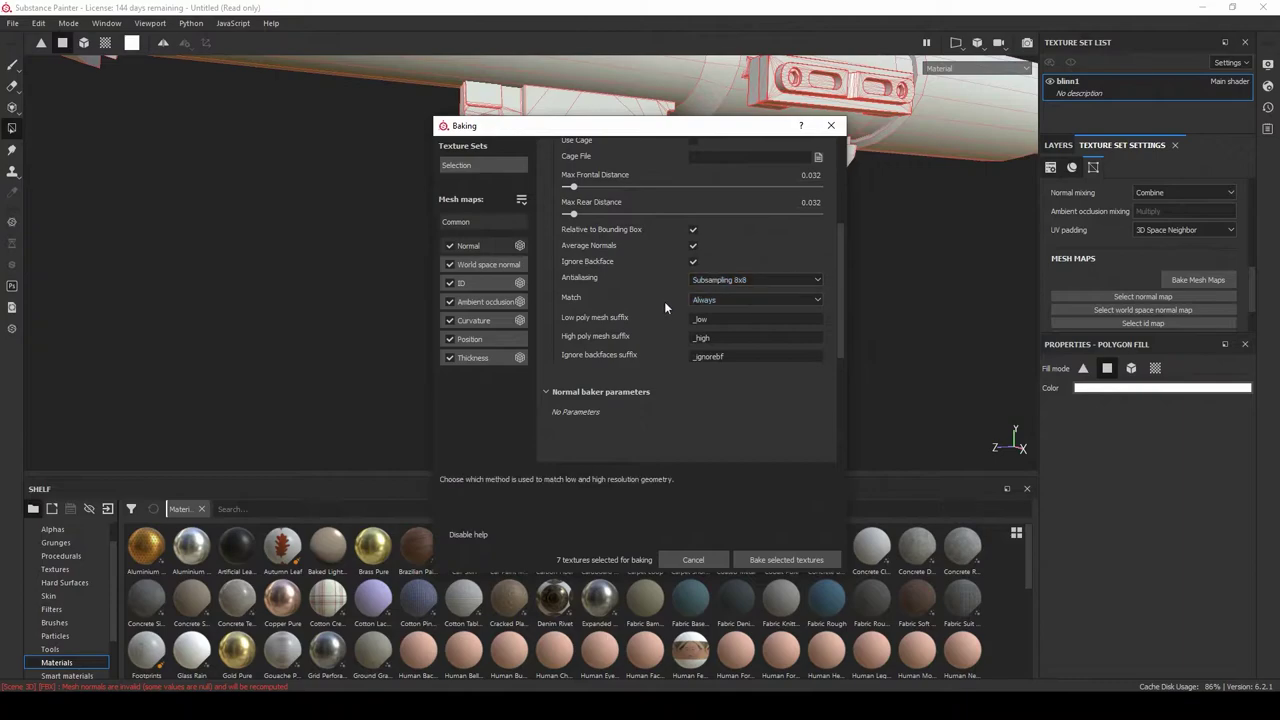
click(735, 302)
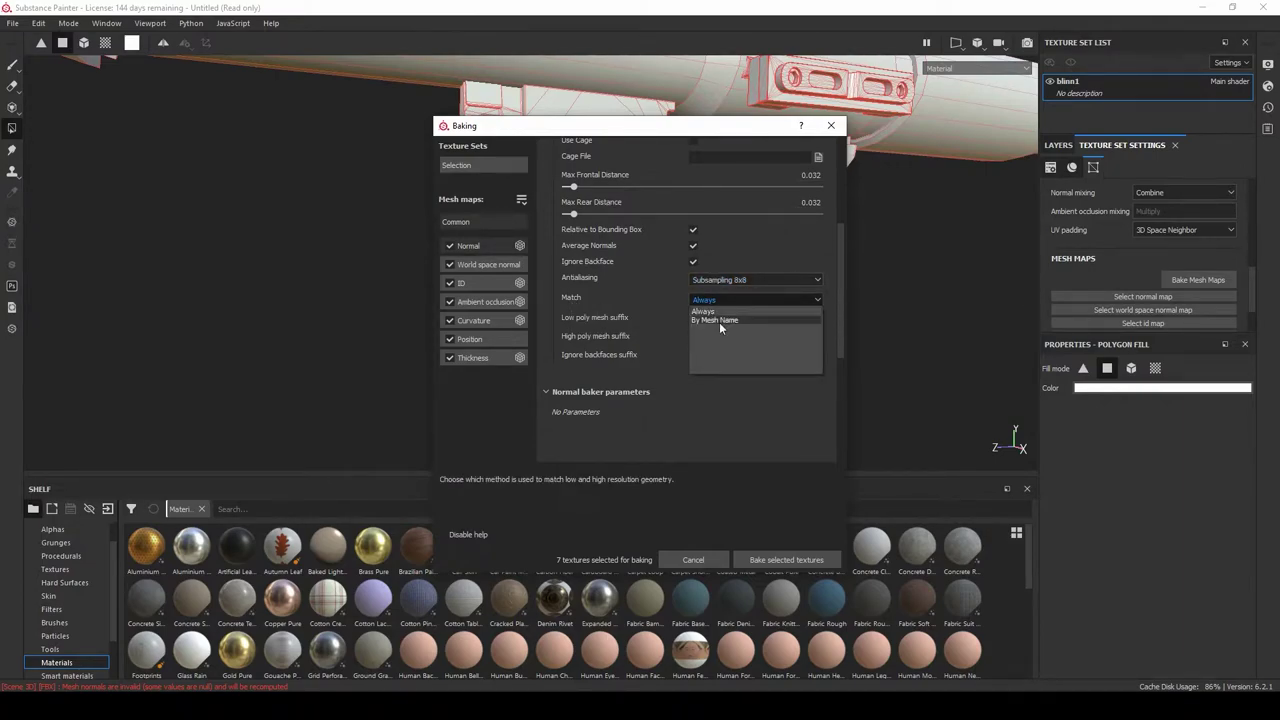
click(720, 320)
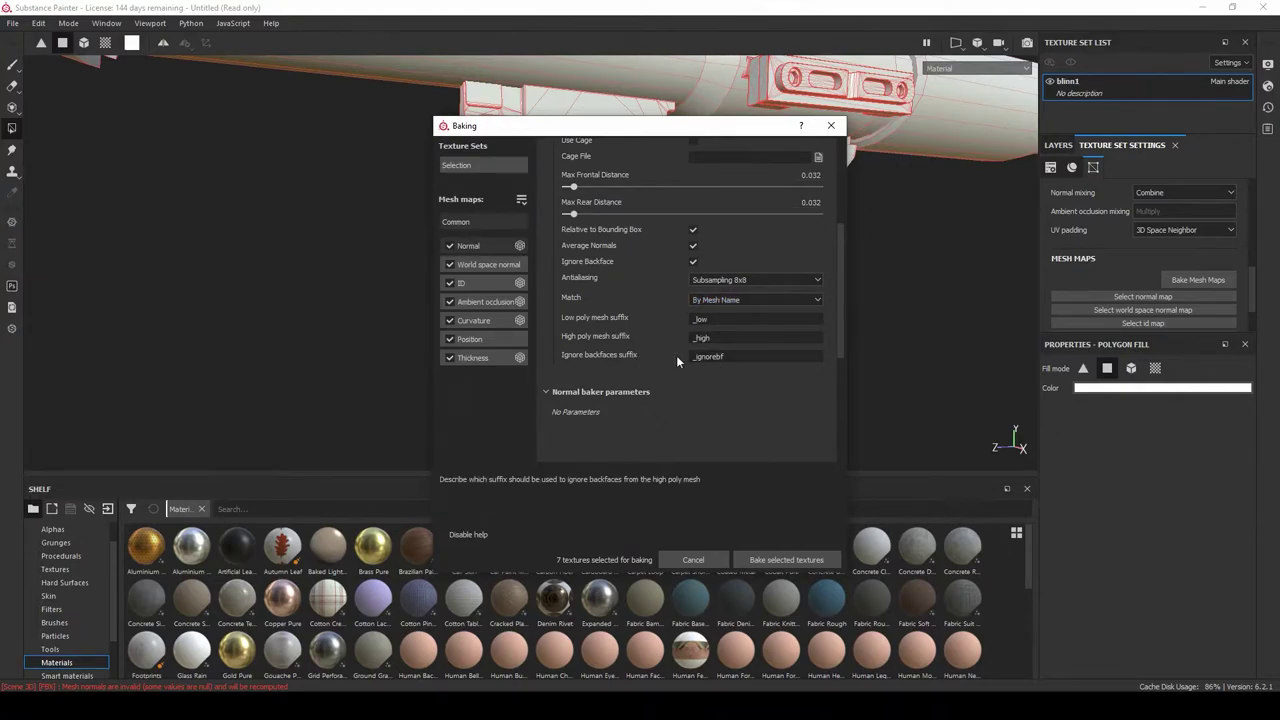
Step: Bake the selected normal, world space normal, ID, ambient occlusion, curvature, position and thickness maps
scroll(634, 352, down, 5)
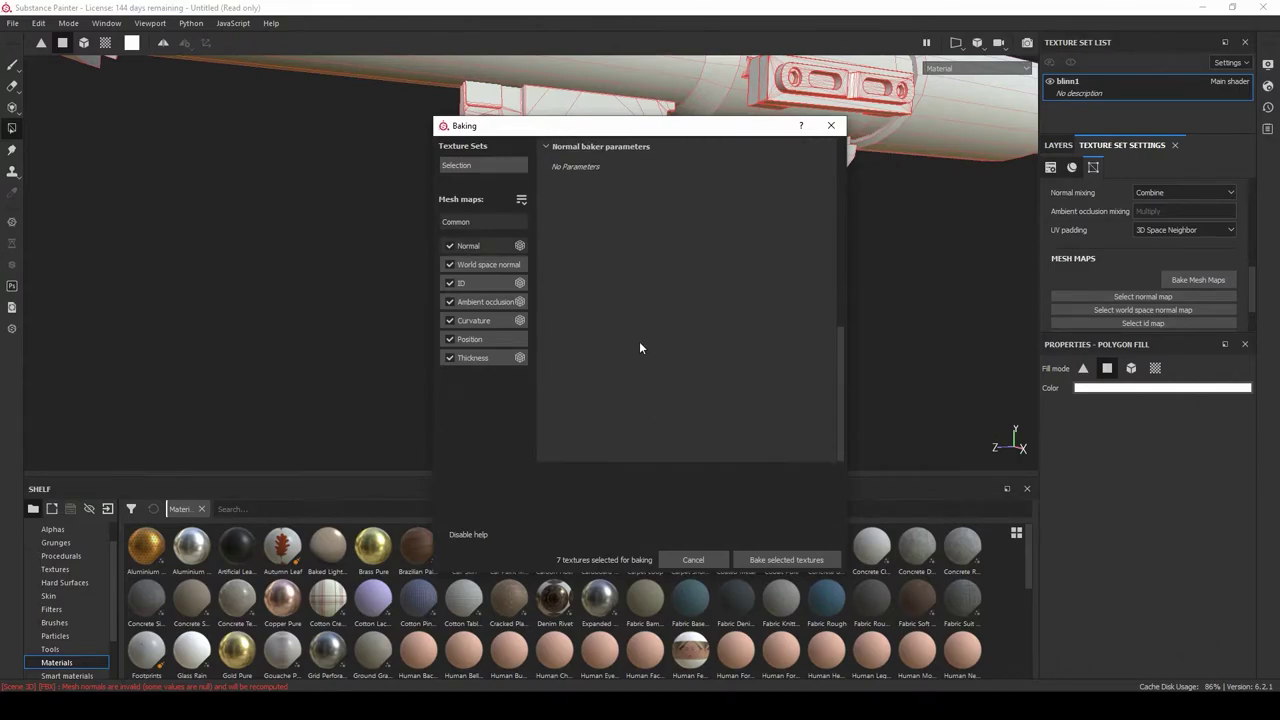
scroll(642, 345, up, 6)
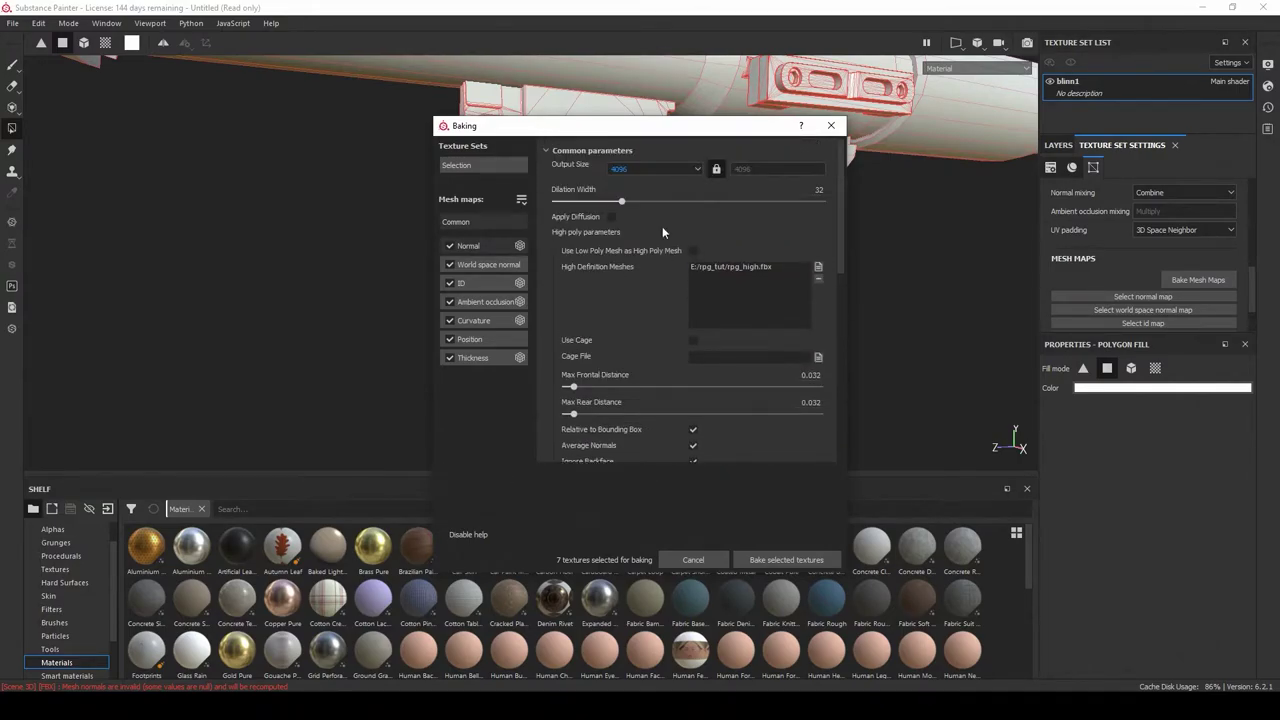
drag(643, 133, 220, 87)
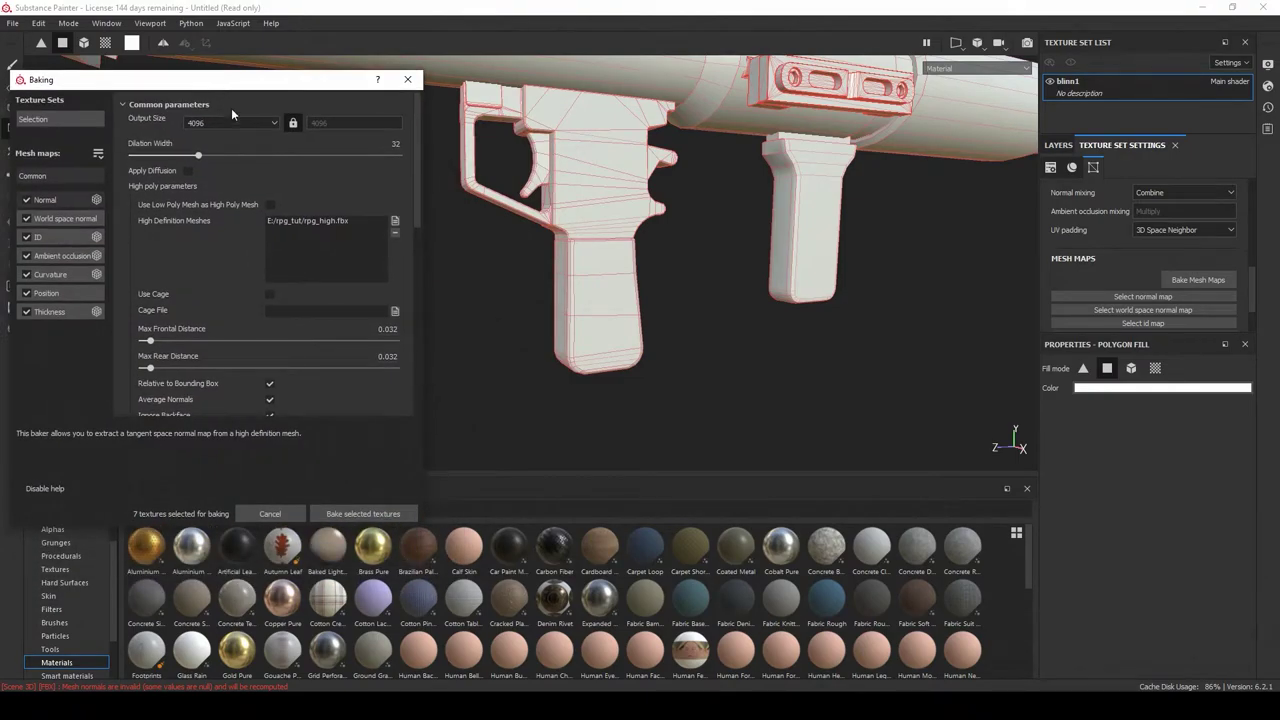
click(349, 514)
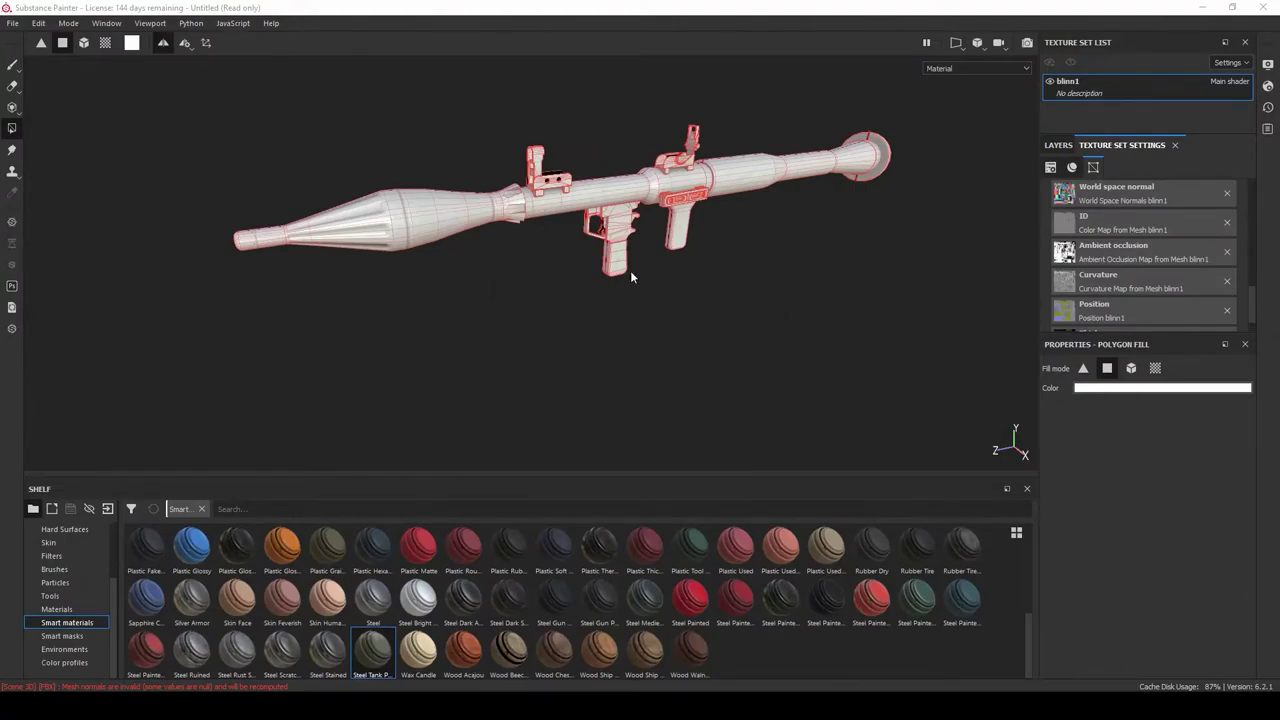
Step: Review the baked map list, then examine the baked detail on the warhead and along the launch tube
scroll(1146, 243, up, 2)
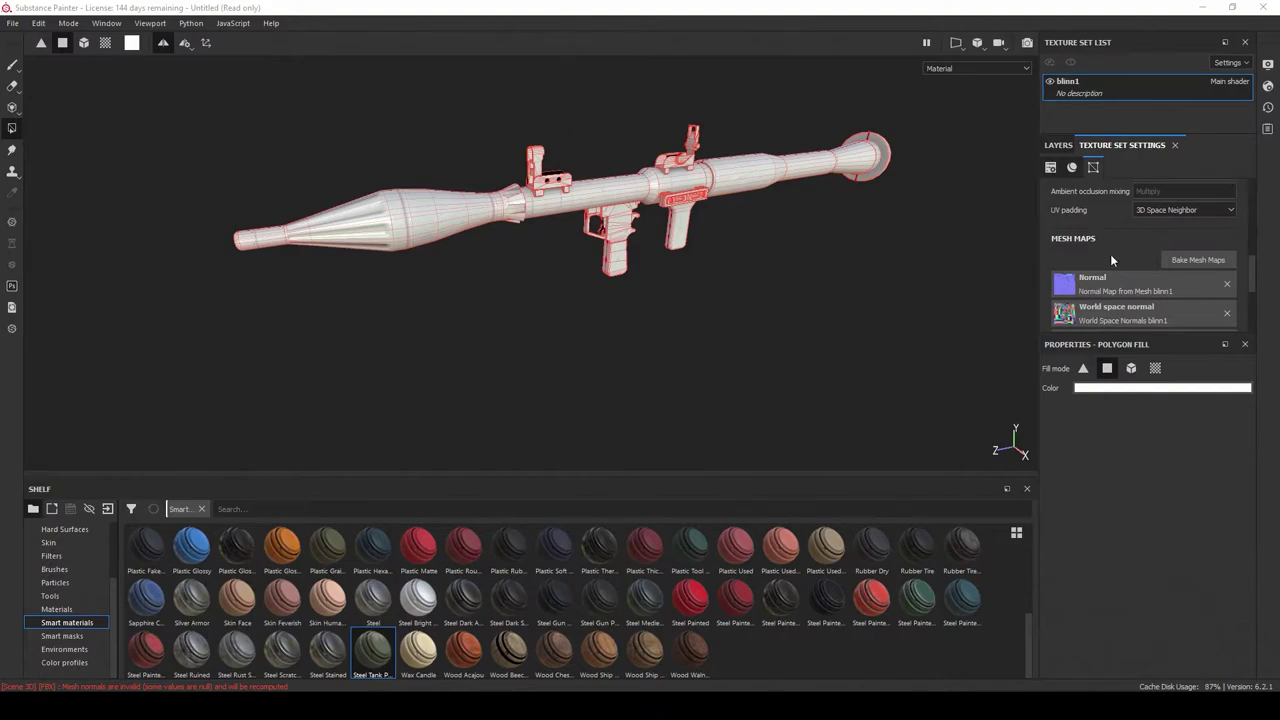
scroll(1111, 253, up, 5)
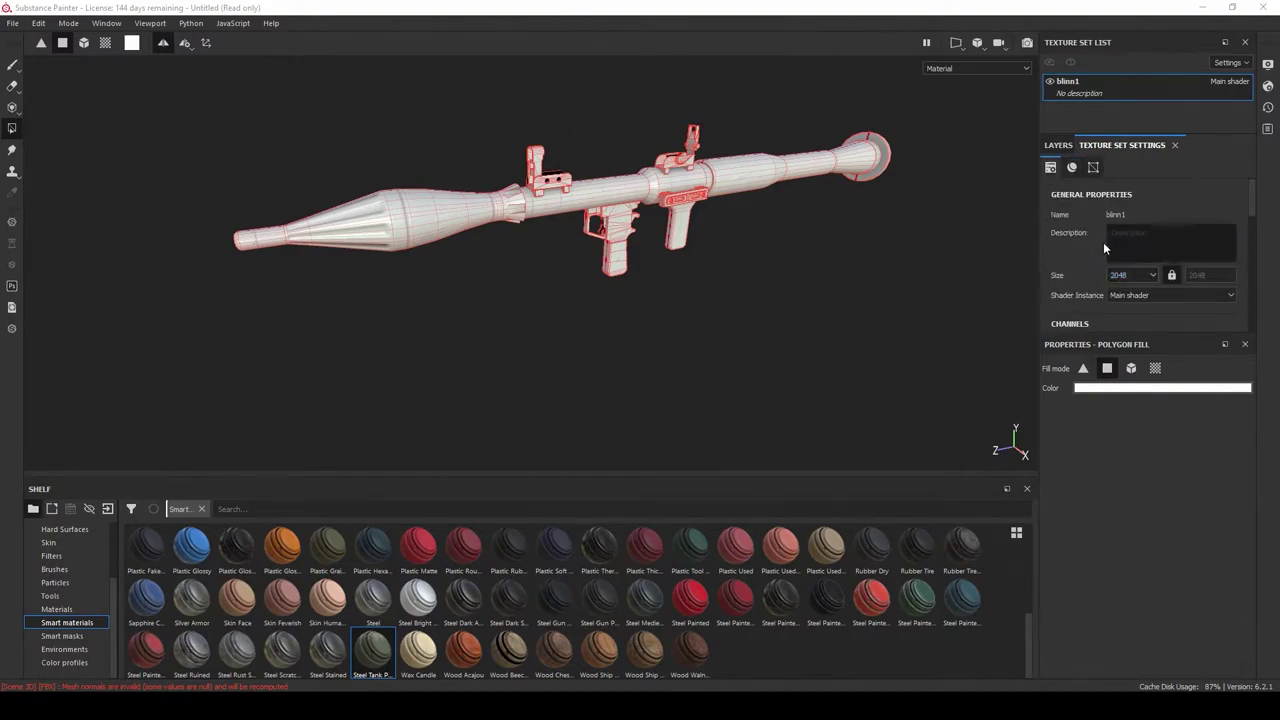
alt+right_drag(300, 235, 634, 463)
alt+right_drag(455, 210, 448, 335)
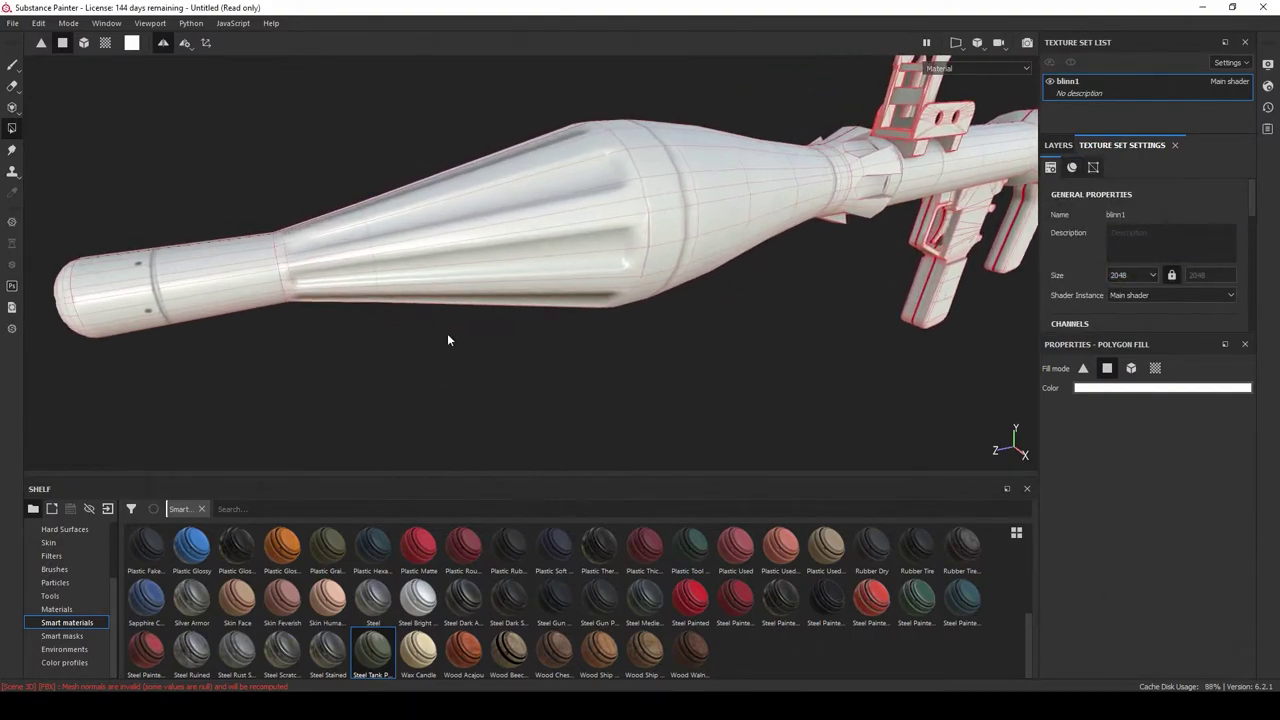
alt+drag(448, 340, 783, 346)
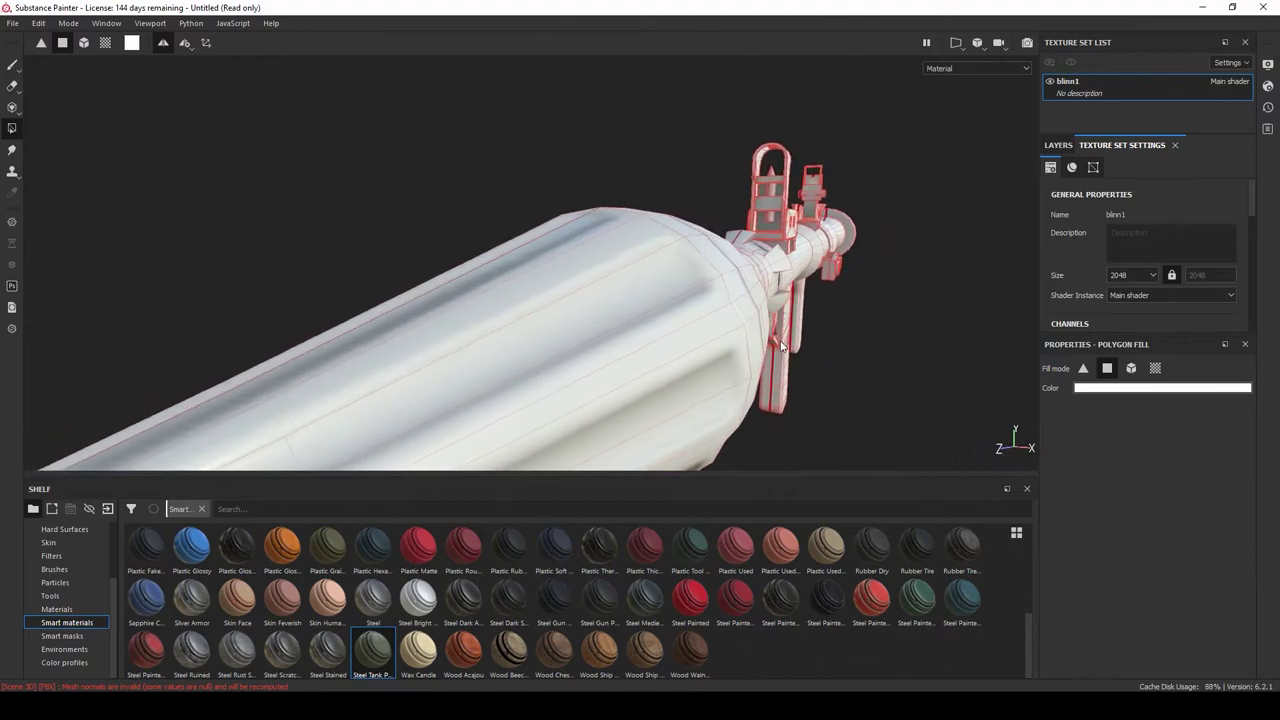
alt+drag(588, 276, 785, 287)
alt+middle_drag(785, 287, 431, 209)
alt+right_drag(431, 209, 500, 300)
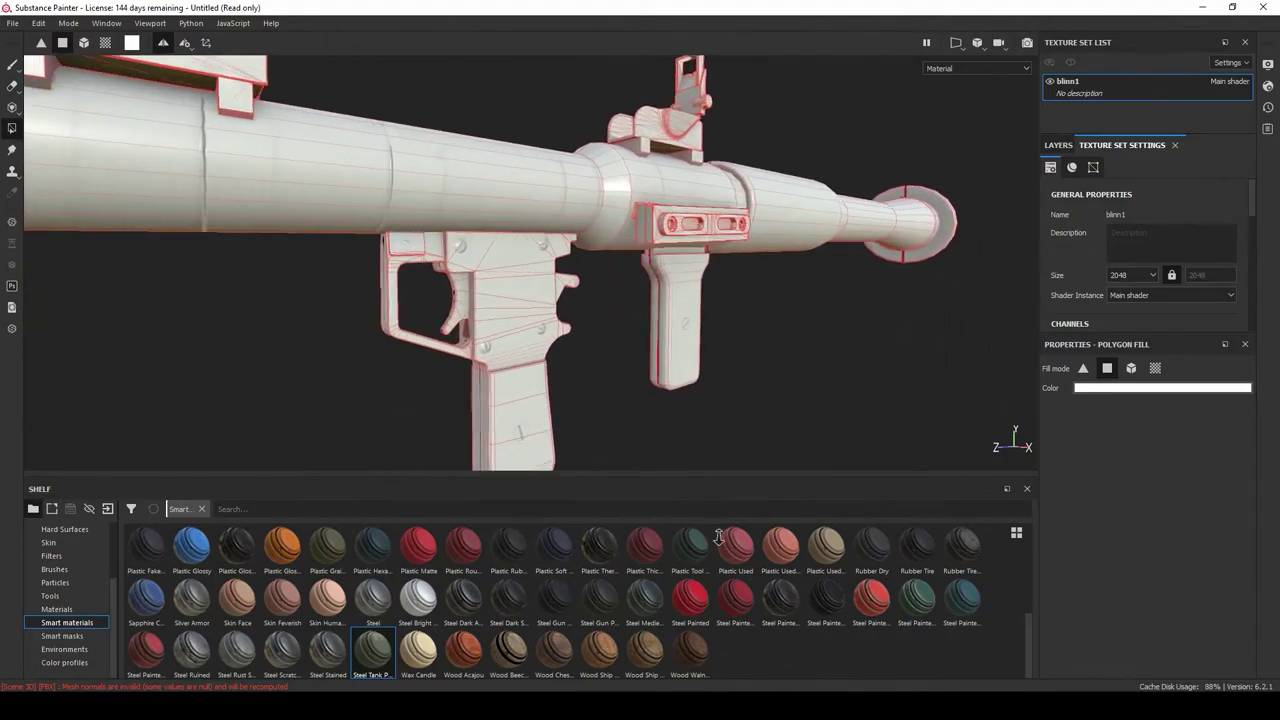
Step: Examine the baked screws, bevels and edges on the trigger housing, both grips and the rear of the launcher
alt+right_drag(460, 254, 630, 449)
alt+drag(463, 244, 138, 252)
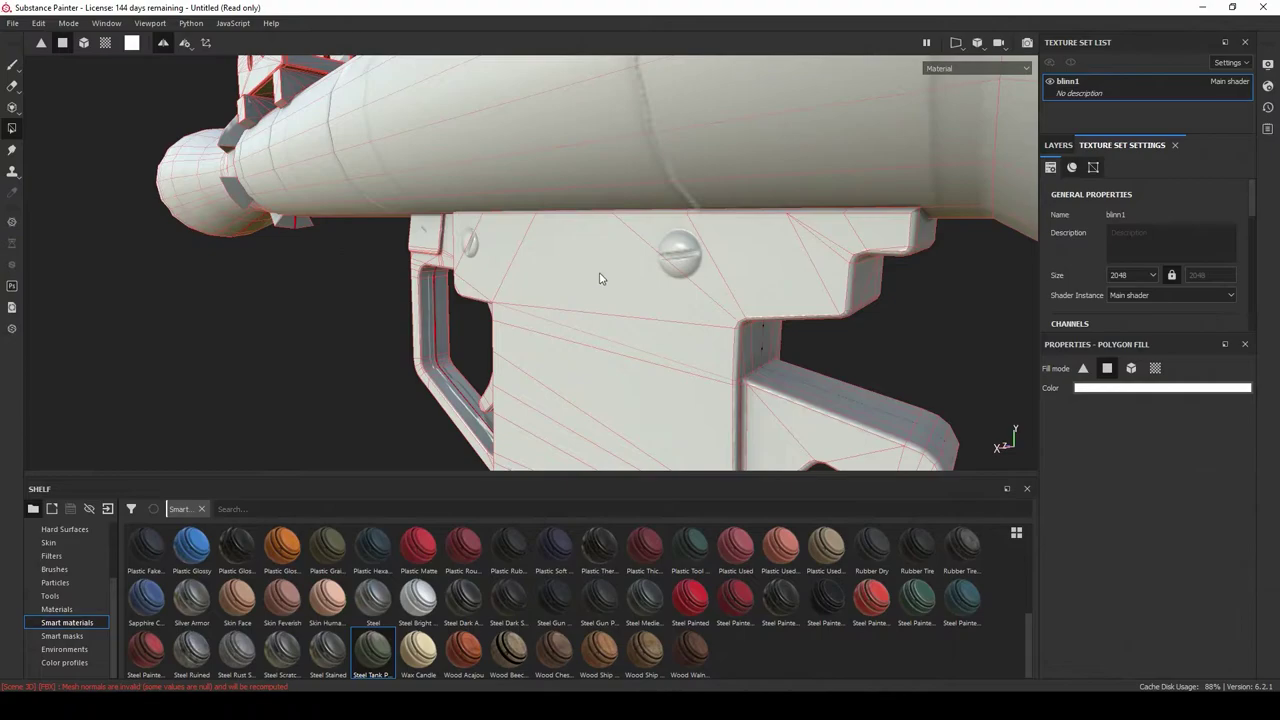
alt+drag(600, 279, 412, 252)
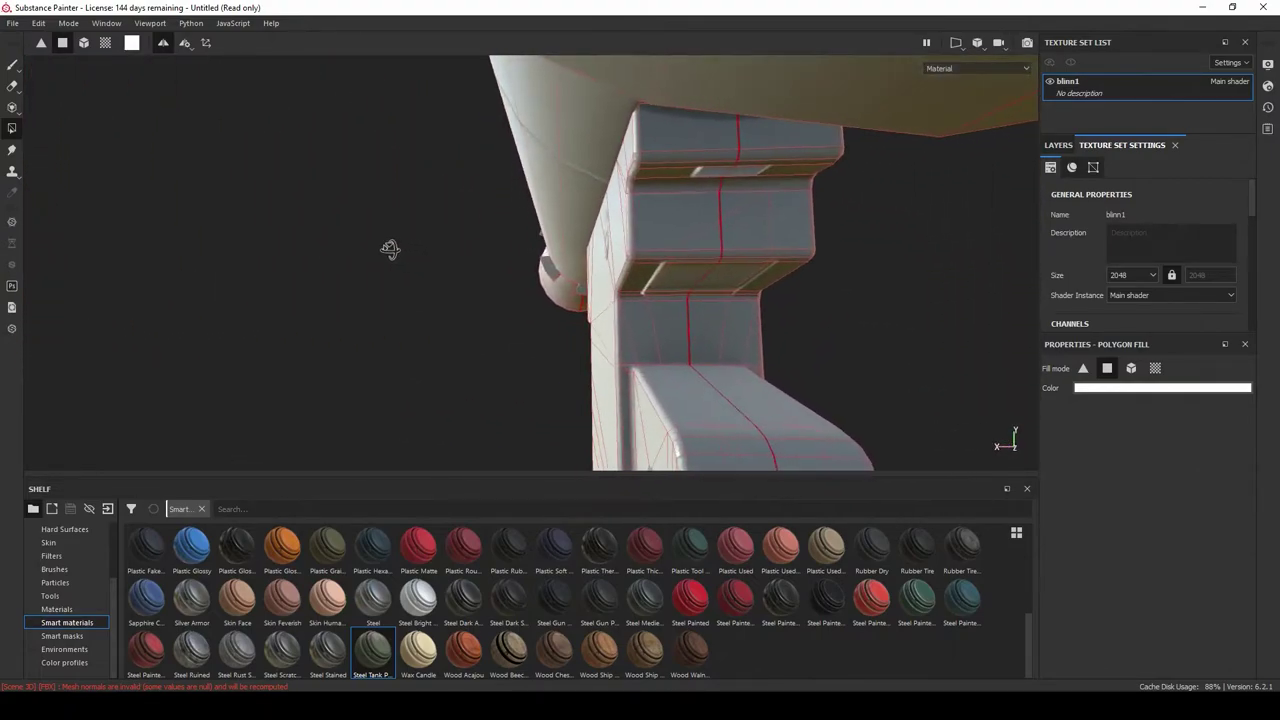
alt+drag(390, 249, 617, 324)
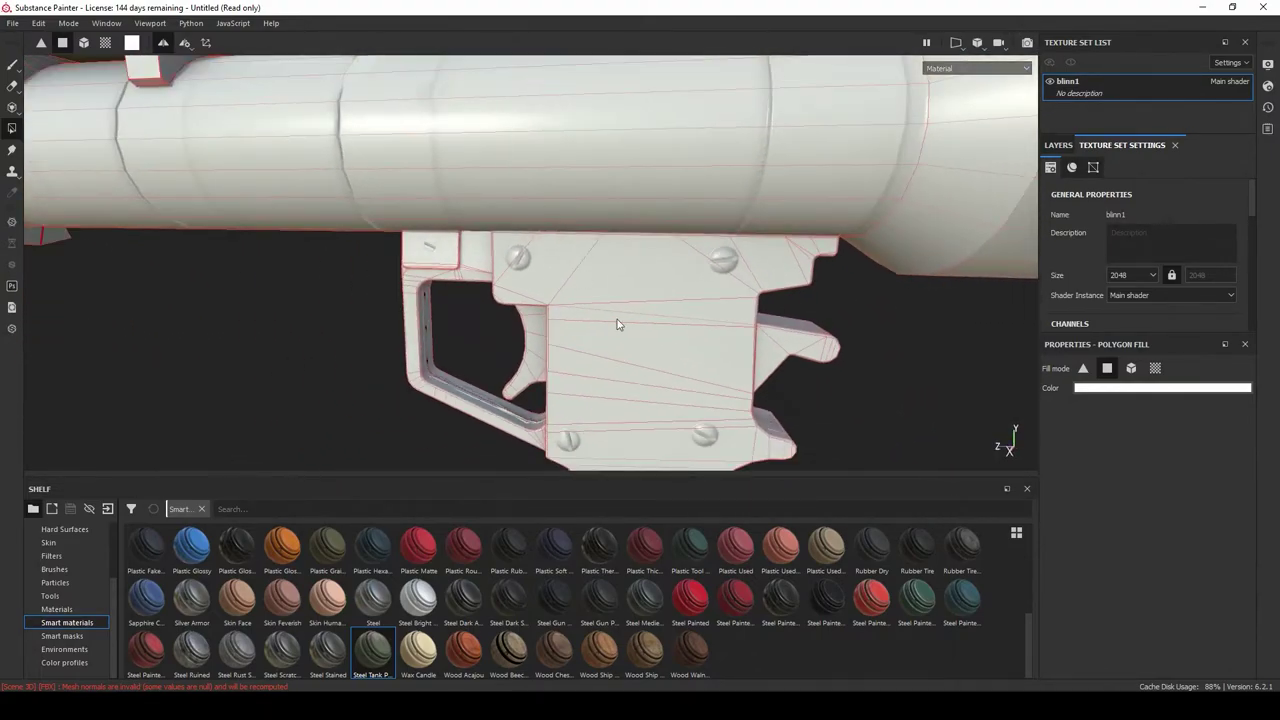
alt+right_drag(617, 324, 489, 180)
alt+middle_drag(672, 360, 598, 176)
alt+right_drag(687, 304, 611, 200)
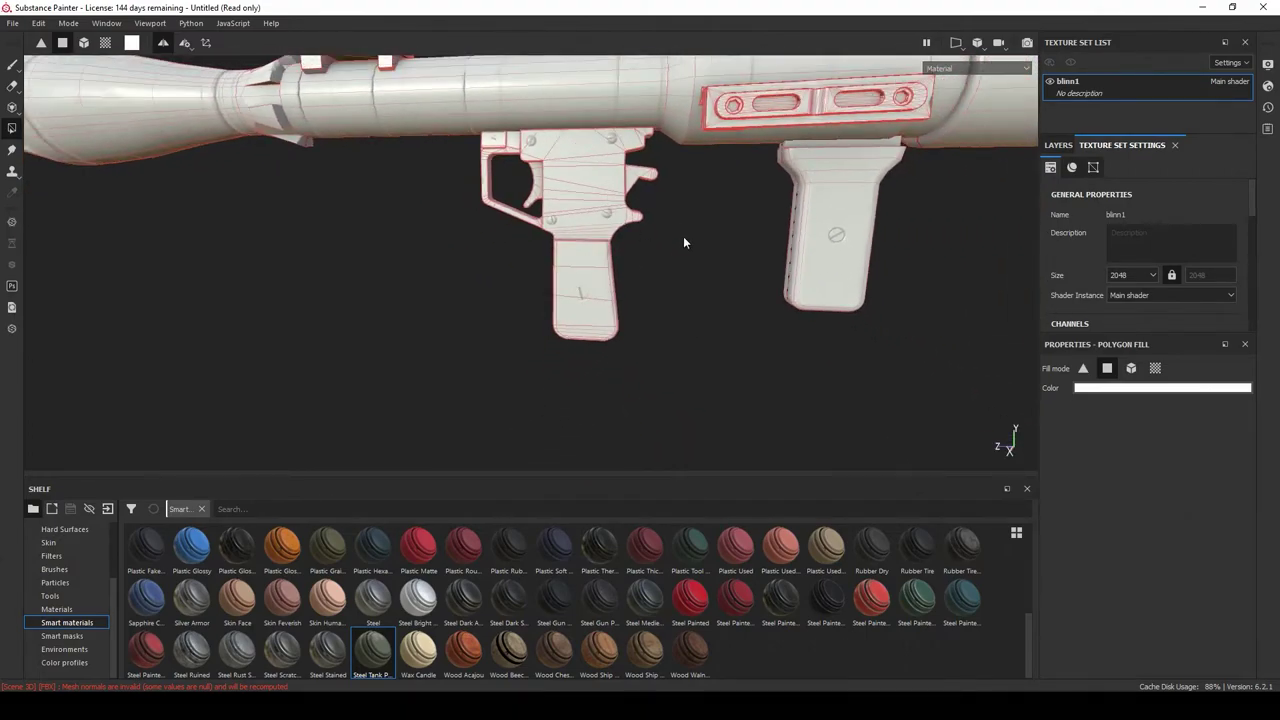
alt+drag(684, 242, 545, 286)
alt+right_drag(545, 286, 470, 265)
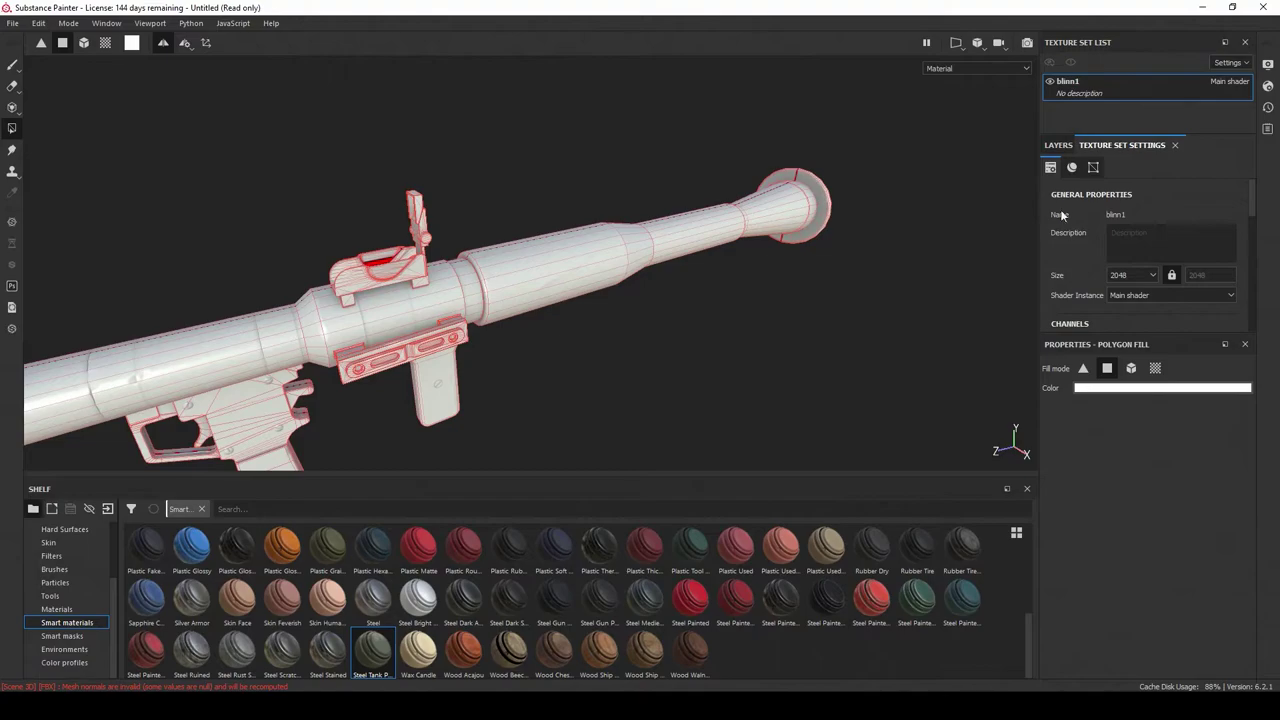
Step: Add the Steel Tank Painted smart material above Layer 1 and give it a black mask
click(1058, 146)
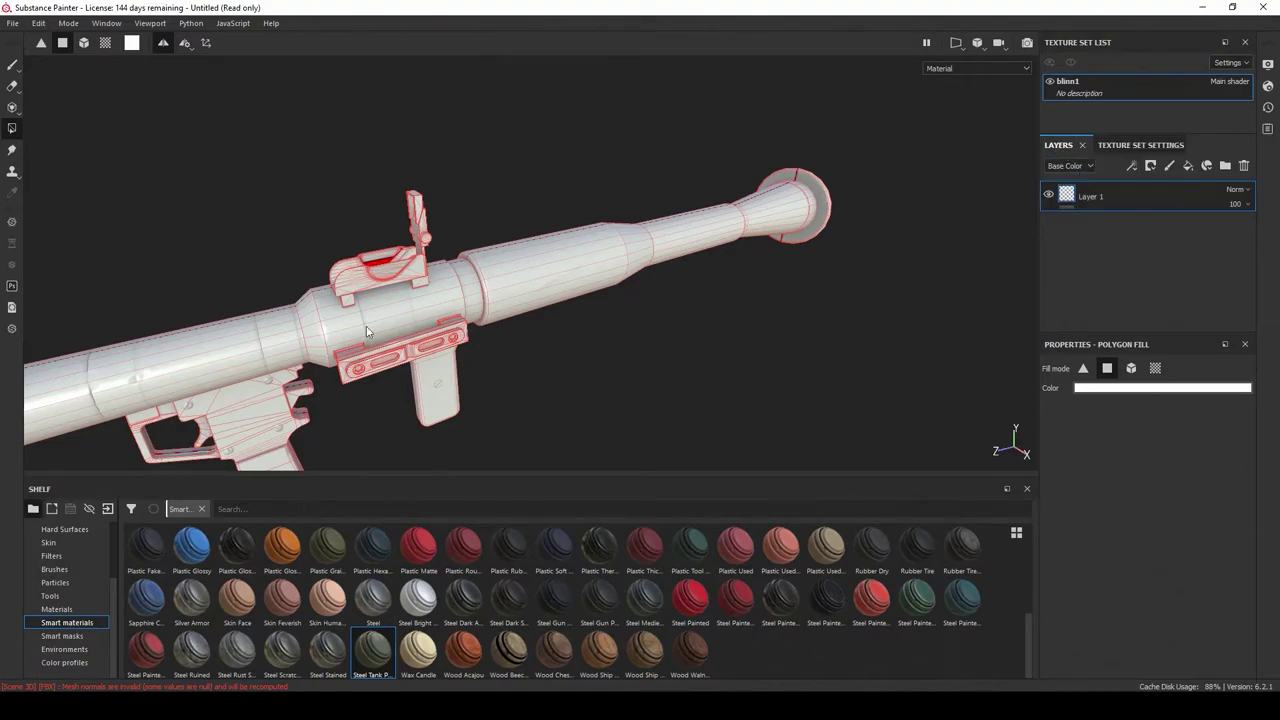
alt+drag(367, 331, 472, 209)
click(11, 66)
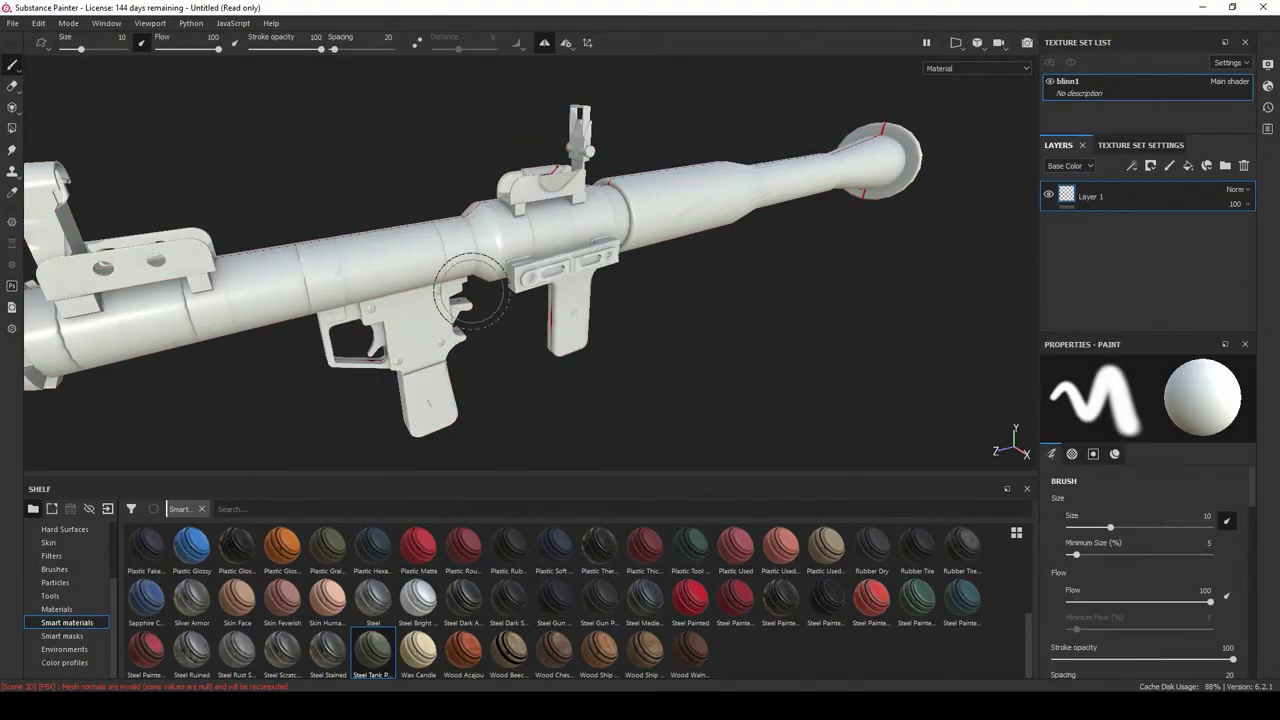
mouse_move(330, 240)
alt+mouse_down()
mouse_move(352, 234)
mouse_move(443, 263)
mouse_move(432, 268)
alt+mouse_up()
scroll(340, 571, down, 15)
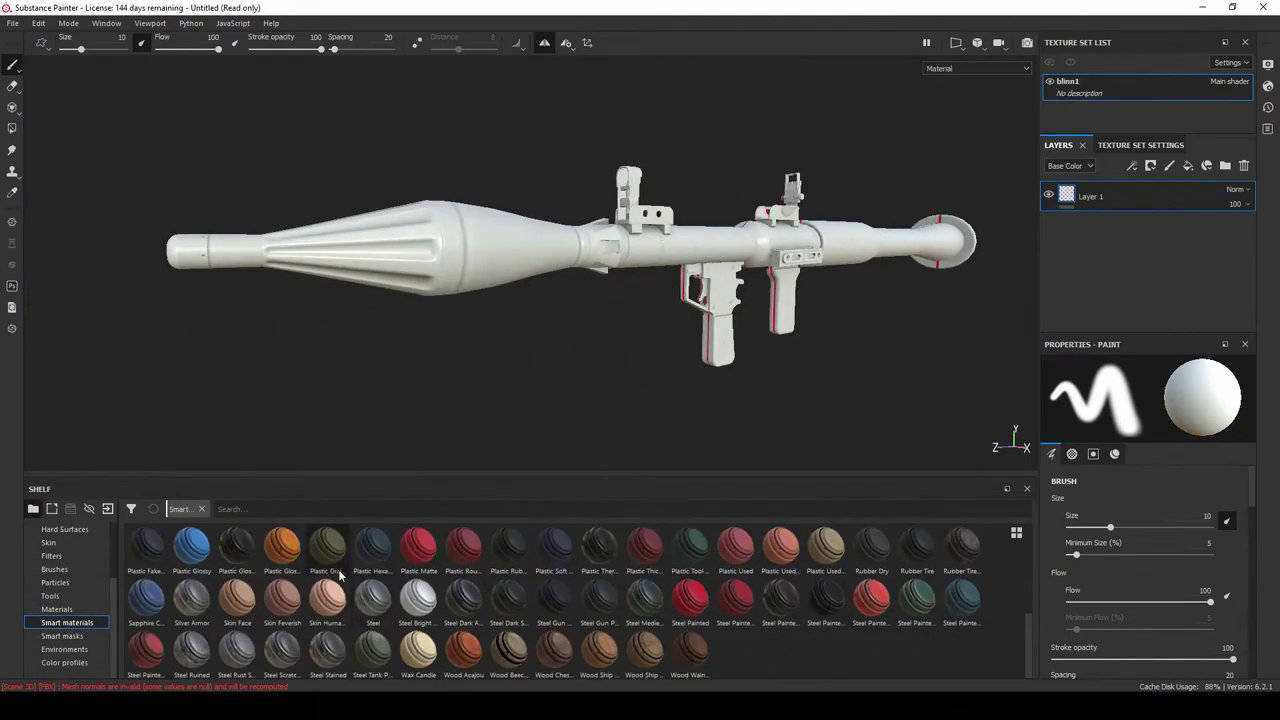
drag(373, 651, 1120, 200)
mouse_move(235, 150)
alt+mouse_down()
mouse_move(326, 126)
mouse_move(275, 132)
alt+mouse_up()
right_click(1130, 197)
click(1150, 24)
Step: Reveal the tank paint on the warhead by filling its mask with white using Polygon Fill, and rename the layer grenade
click(12, 86)
click(12, 128)
click(1247, 398)
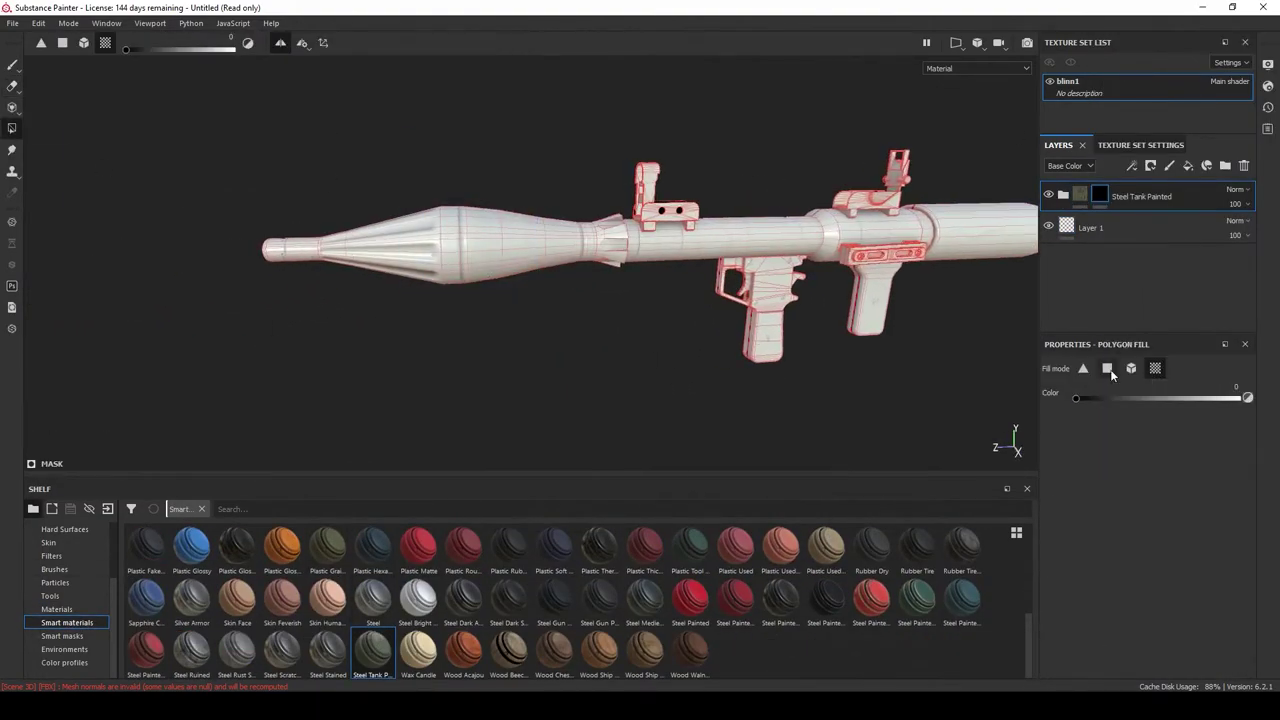
drag(386, 163, 597, 350)
alt+middle_drag(340, 245, 584, 220)
click(520, 222)
click(12, 65)
scroll(564, 220, up, 3)
alt+drag(534, 360, 570, 232)
double_click(1141, 196)
text(gl)
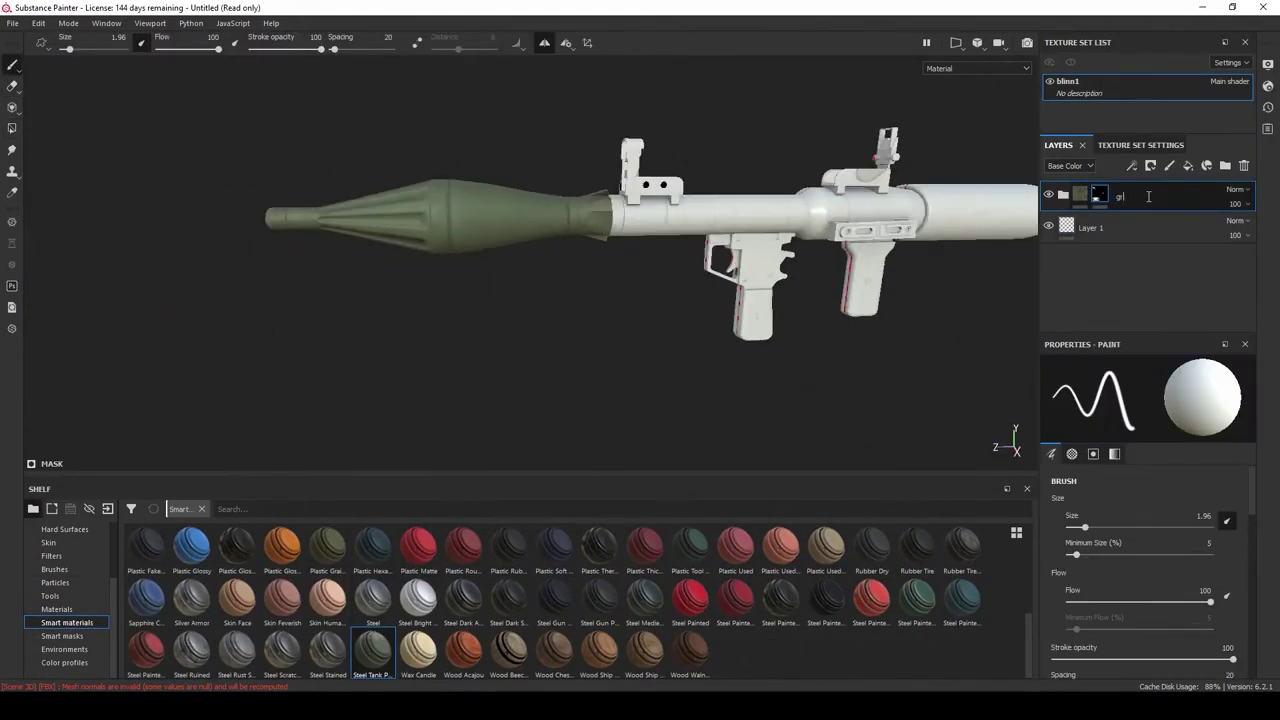
Step: Add the Wood Acajou smart material on top with a black mask and reveal it on the rear heat shield
alt+middle_drag(720, 230, 525, 150)
drag(463, 651, 1120, 190)
alt+middle_drag(467, 130, 275, 172)
right_click(1133, 197)
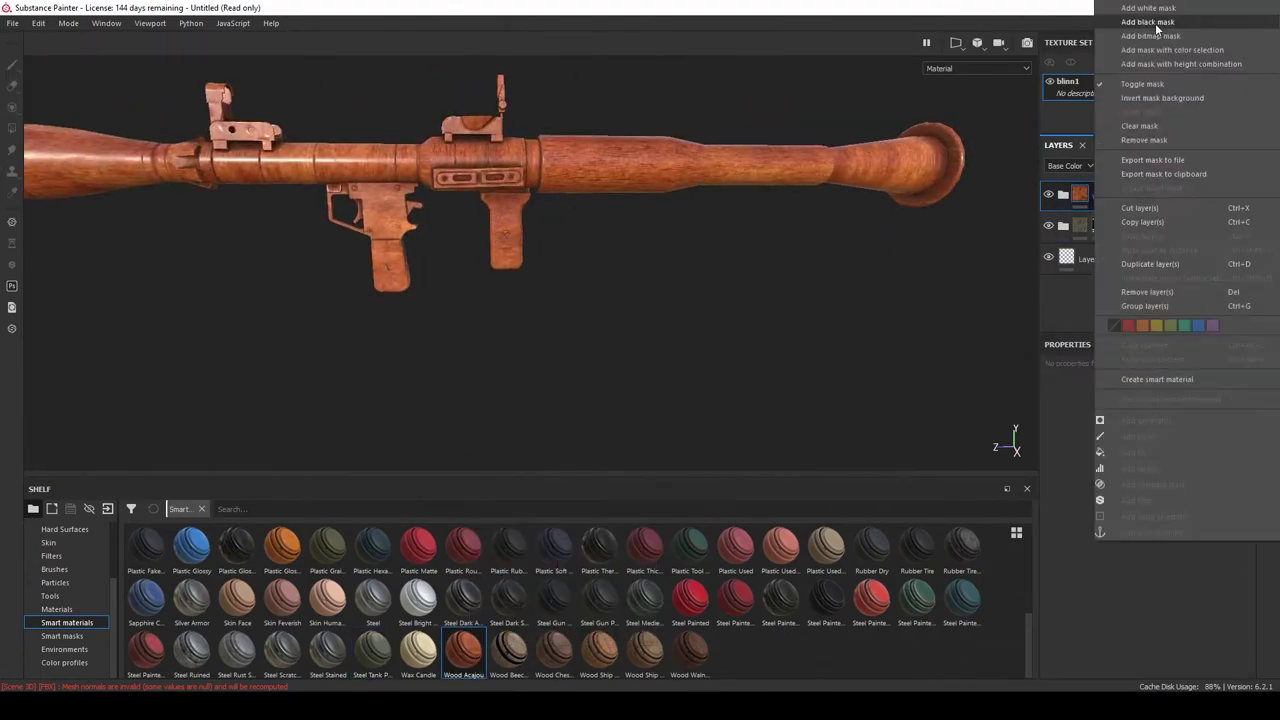
click(1157, 25)
click(12, 128)
mouse_move(735, 114)
mouse_down()
mouse_move(614, 231)
mouse_move(605, 332)
mouse_move(575, 300)
mouse_up()
Step: Reveal the wood only on the pistol grip by switching Polygon Fill to individual polygons, undoing the fill that covers the trigger housing
scroll(612, 240, up, 5)
drag(572, 394, 451, 400)
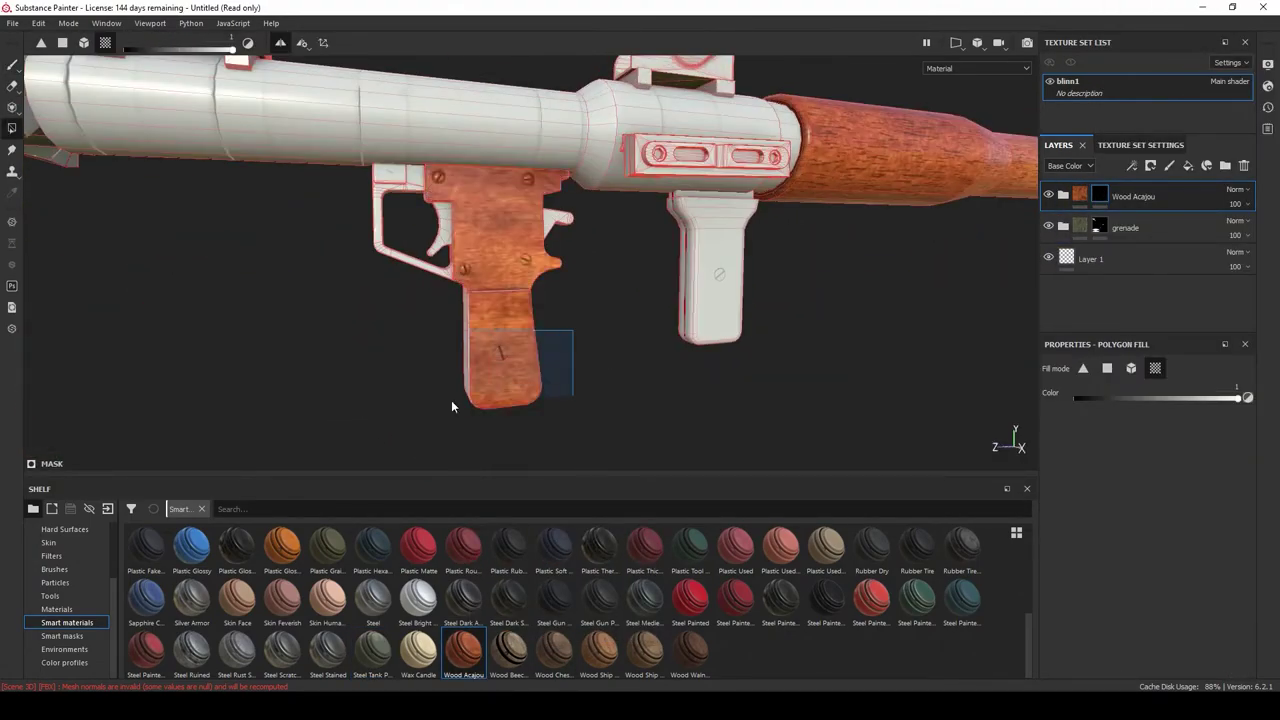
key(ctrl+z)
click(1107, 368)
drag(592, 331, 405, 445)
scroll(404, 441, up, 8)
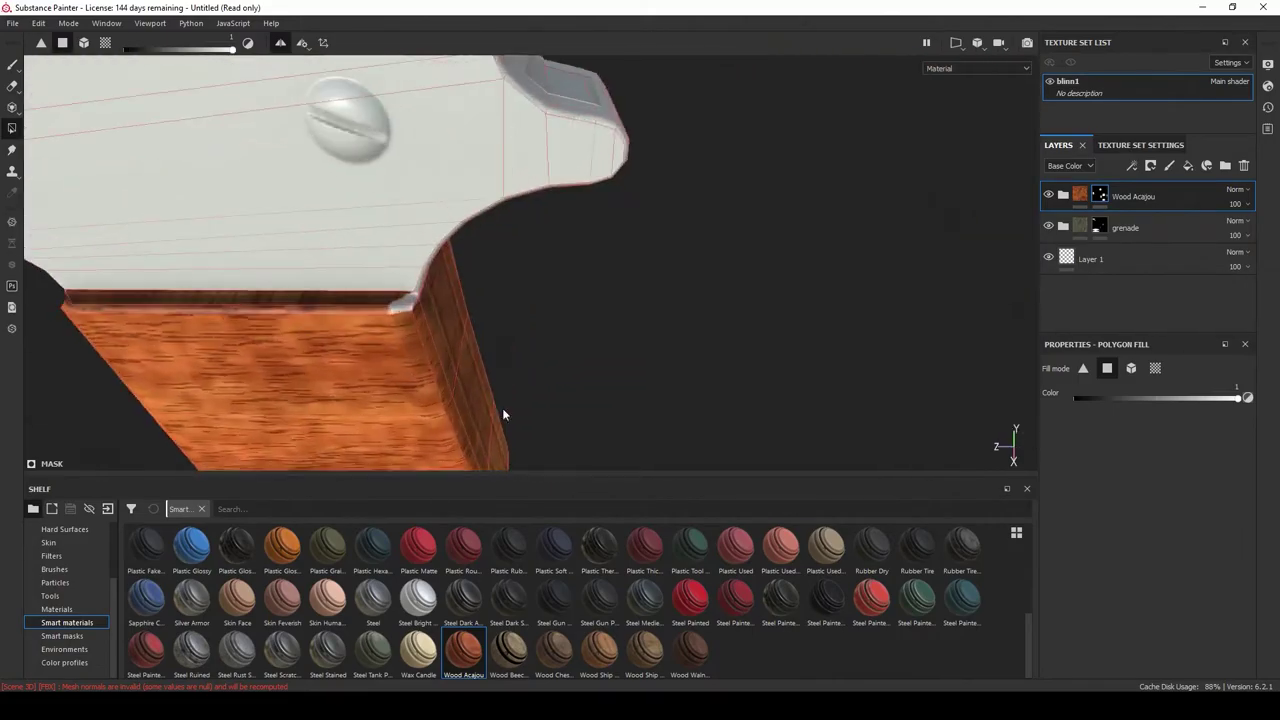
alt+drag(502, 410, 974, 257)
scroll(974, 257, down, 8)
alt+drag(640, 200, 575, 135)
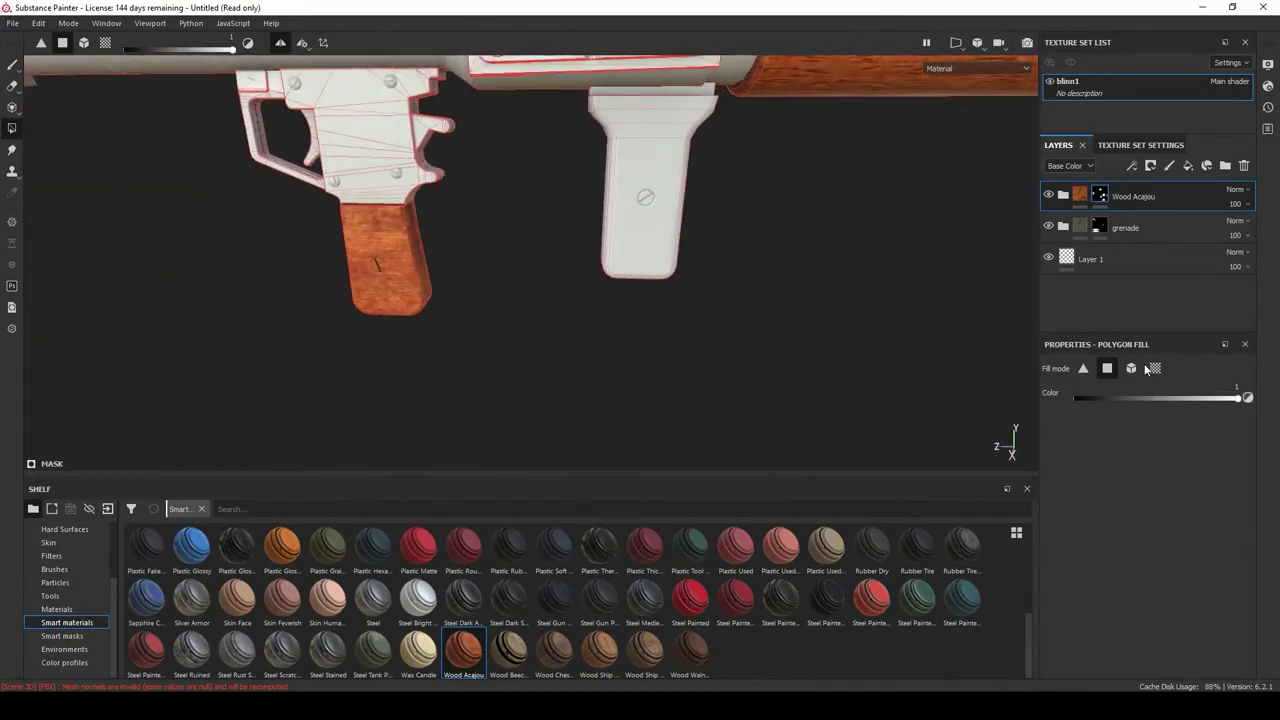
Step: Reveal the wood on the front grip with UV chunk fill and rename the layer wooded area
click(1155, 368)
click(645, 190)
alt+middle_drag(670, 125, 686, 250)
mouse_move(686, 251)
alt+mouse_down()
mouse_move(854, 281)
mouse_move(578, 190)
alt+mouse_up()
scroll(578, 190, down, 8)
double_click(1133, 196)
text(wooded area)
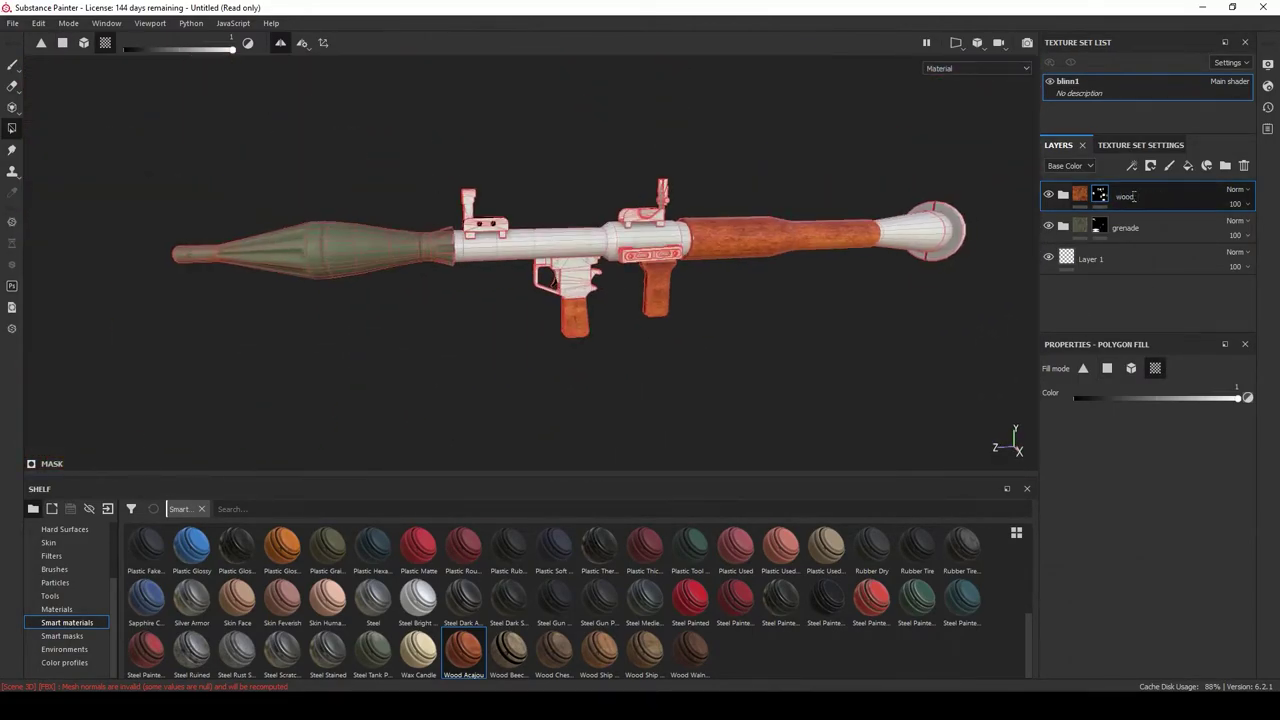
key(Return)
Step: Add the Steel Dark Aged smart material, rename it understeel_base and move it below the grenade layer
click(10, 67)
drag(464, 598, 556, 257)
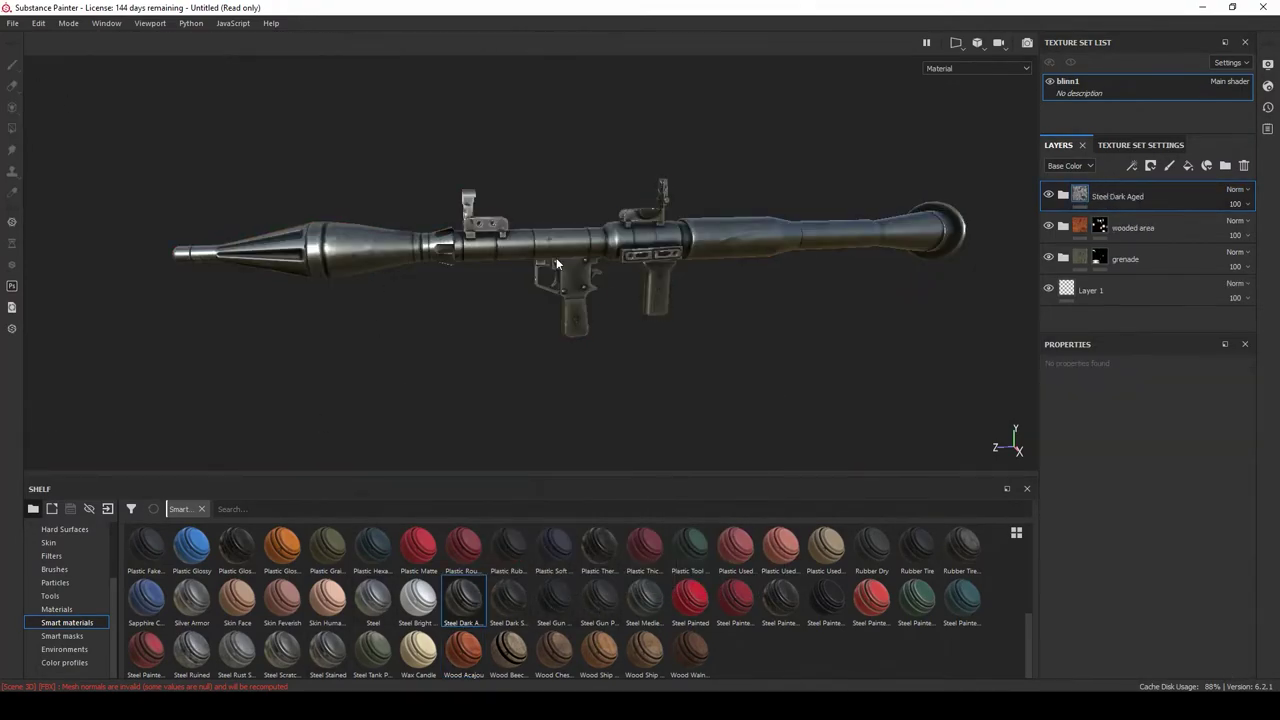
right_click(1135, 196)
click(1065, 412)
double_click(1126, 196)
text(understeel)
drag(1175, 193, 1165, 259)
alt+drag(718, 258, 765, 250)
Step: Add the Steel Dark Stained smart material at the top of the stack with a black mask
drag(509, 598, 650, 242)
right_click(1140, 196)
click(1175, 212)
Step: Reveal the dark stained steel on the launch tube, trigger assembly and sights with Polygon Fill
click(12, 128)
scroll(507, 192, up, 4)
alt+drag(560, 195, 487, 266)
click(1131, 368)
alt+drag(716, 300, 671, 302)
drag(683, 349, 432, 116)
alt+drag(432, 135, 482, 161)
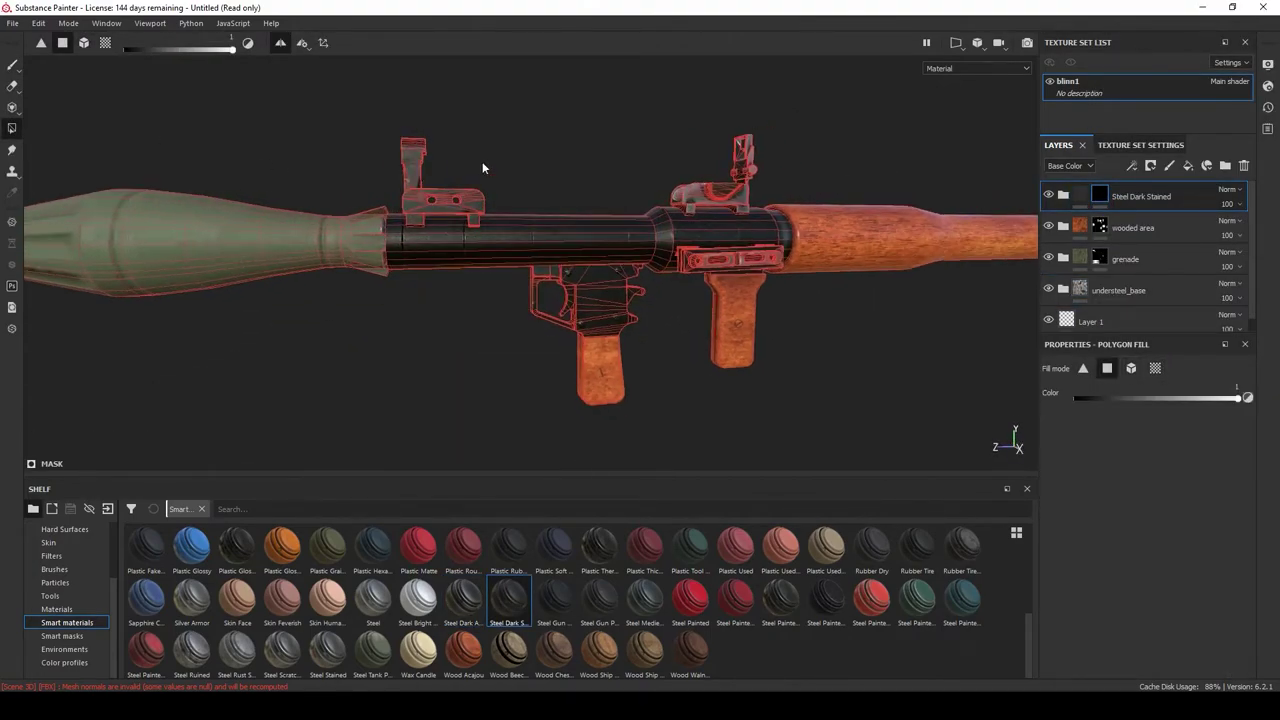
alt+middle_drag(645, 142, 400, 169)
drag(377, 139, 517, 290)
mouse_move(600, 320)
alt+mouse_down()
mouse_move(520, 322)
mouse_move(560, 318)
alt+mouse_up()
click(12, 64)
scroll(560, 318, down, 4)
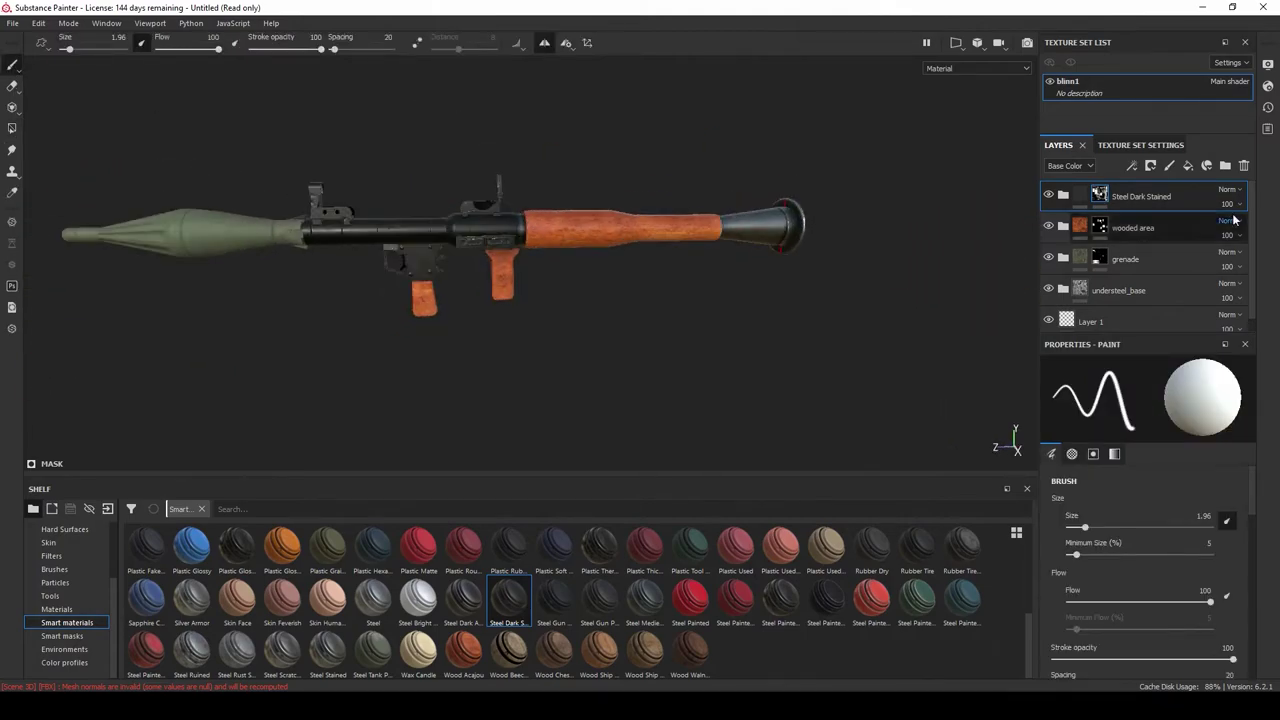
Step: Place the Steel Dark Stained layer in a new folder and add a white mask to the folder
click(1225, 166)
drag(1140, 228, 1115, 195)
right_click(1115, 197)
click(1165, 10)
Step: Try applying different smart masks to the dark steel folder
scroll(300, 260, up, 4)
key(ctrl+z)
click(82, 637)
drag(509, 547, 1110, 196)
alt+drag(640, 420, 750, 400)
key(ctrl+z)
drag(330, 652, 1110, 196)
scroll(600, 270, down, 4)
alt+drag(540, 260, 597, 263)
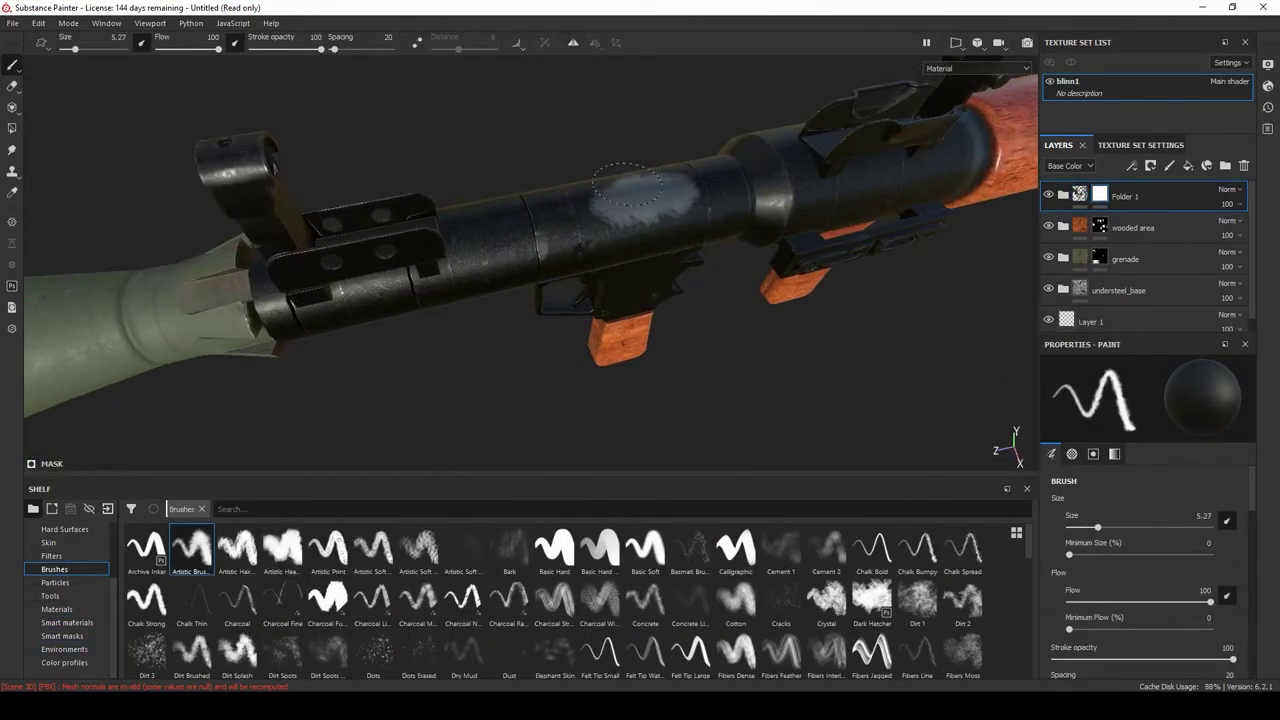
Step: Paint wear into the folder mask along the launch tube with the Bark brush and set the folder's opacity to 75
mouse_move(420, 240)
alt+mouse_down()
mouse_move(467, 220)
mouse_move(505, 240)
mouse_move(471, 129)
alt+mouse_up()
click(509, 549)
alt+right_drag(471, 129, 510, 180)
alt+middle_drag(830, 185, 624, 160)
mouse_move(625, 155)
alt+mouse_down()
mouse_move(543, 100)
mouse_move(557, 137)
mouse_move(715, 335)
mouse_move(657, 267)
alt+mouse_up()
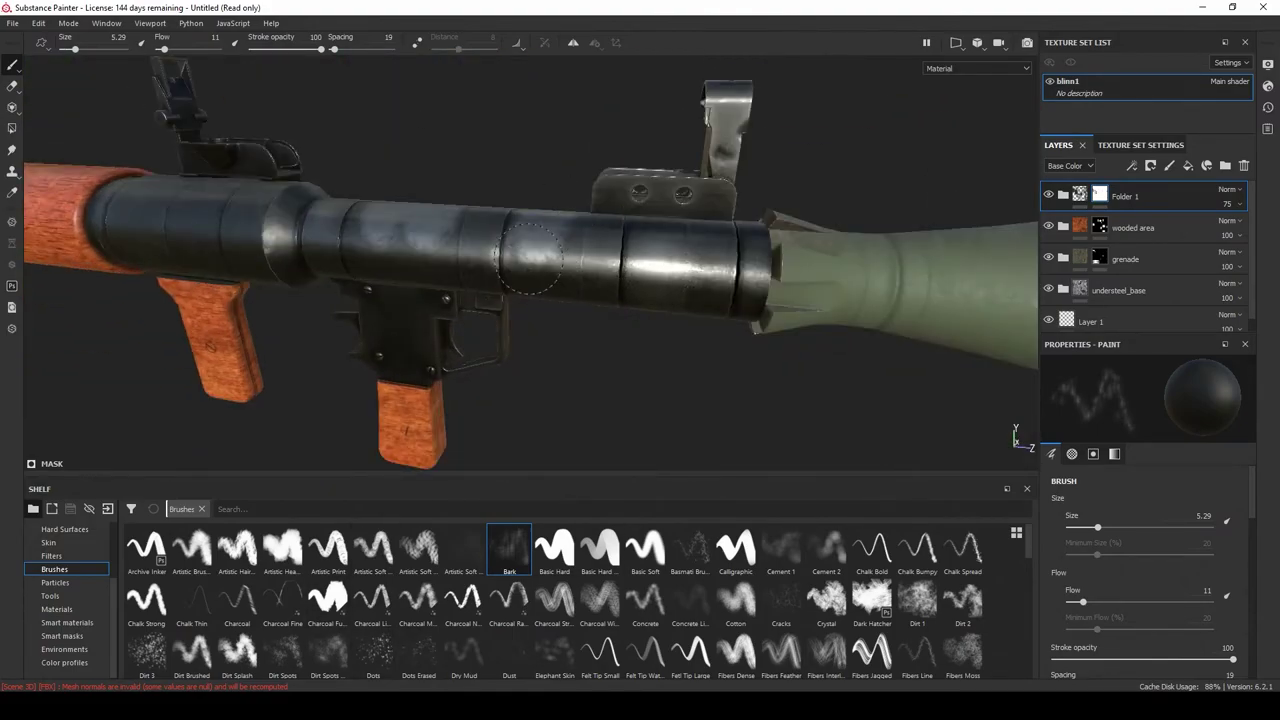
Step: Paint more wear into the dark steel folder's mask with the Dark Hatcher and Dirt 1 brushes
click(872, 600)
alt+drag(560, 300, 434, 250)
alt+middle_drag(434, 250, 505, 200)
ctrl+right_drag(440, 314, 474, 314)
click(917, 600)
mouse_move(310, 270)
alt+mouse_down()
mouse_move(400, 257)
mouse_move(514, 334)
mouse_move(660, 335)
alt+mouse_up()
scroll(452, 630, down, 3)
Step: Paint wear on the trigger housing mask with two of Kyle's Concept brushes and set the folder's opacity to 51
click(373, 652)
scroll(560, 290, up, 4)
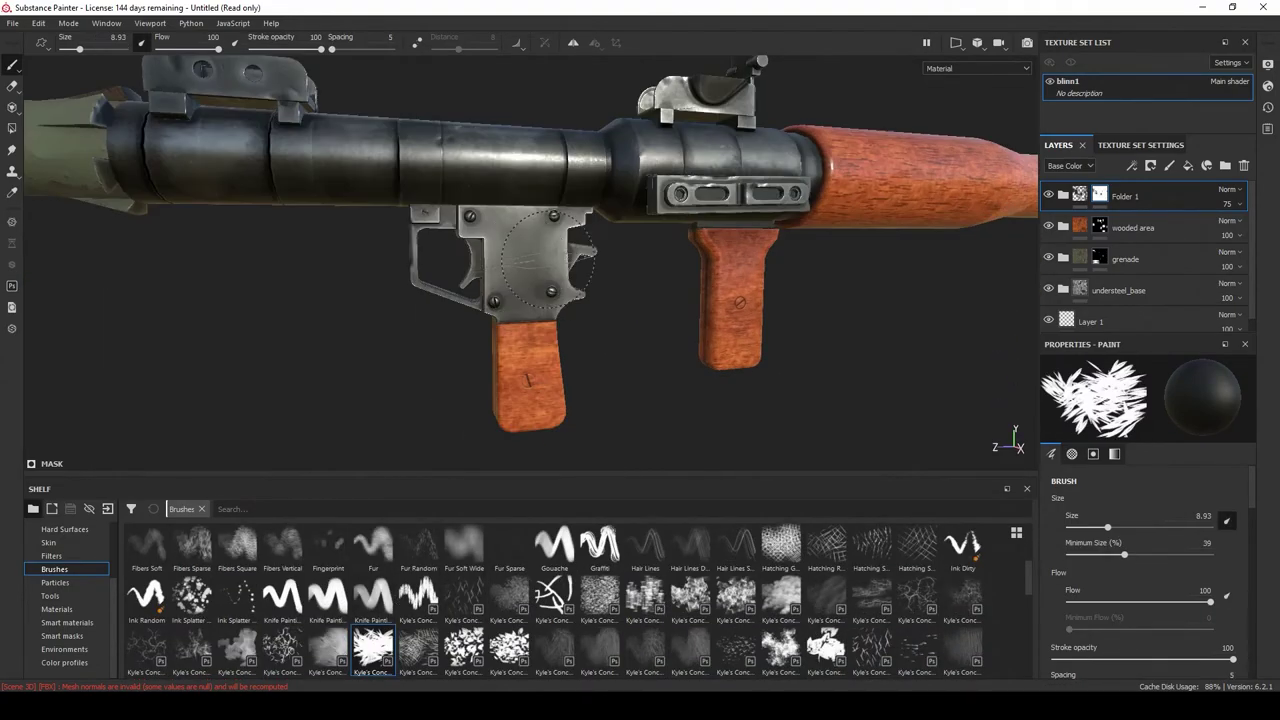
click(327, 650)
alt+drag(530, 215, 560, 300)
click(1240, 204)
drag(1240, 226, 1249, 226)
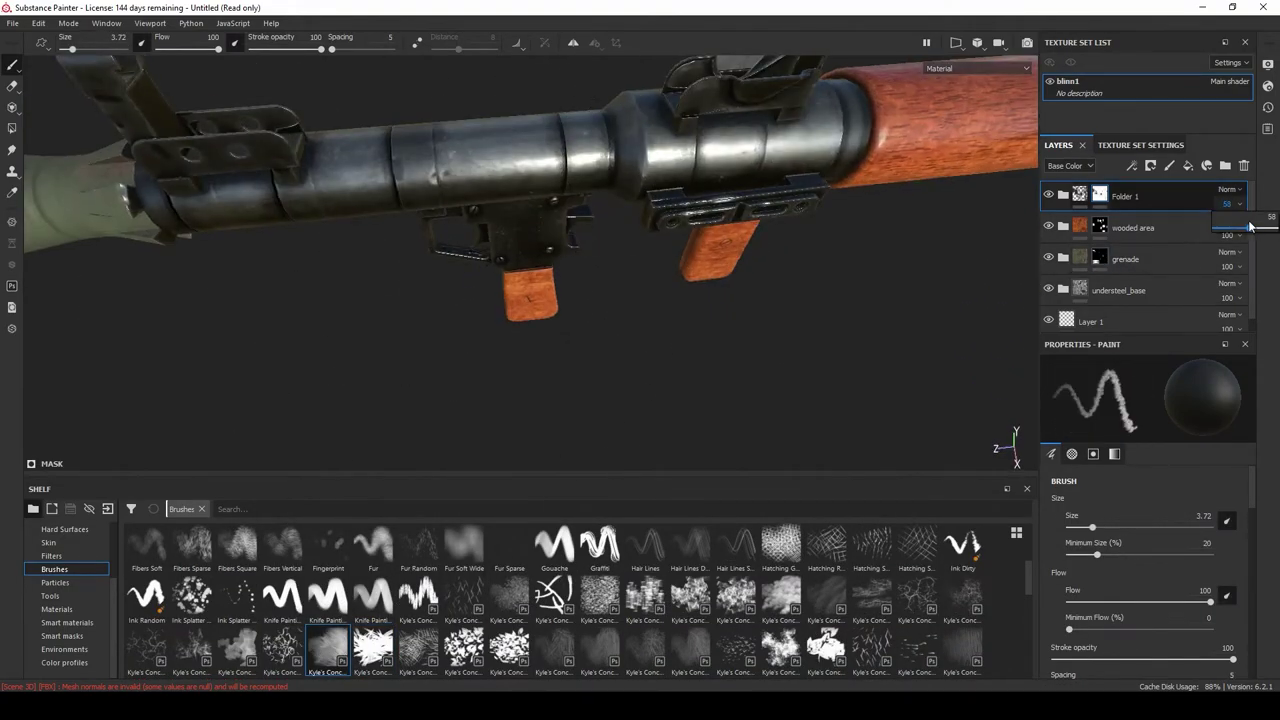
Step: Expand the wooded area folder and check the contribution of its wood fiber and base layers
scroll(546, 272, down, 4)
alt+drag(546, 272, 485, 235)
click(1063, 228)
scroll(1063, 240, down, 1)
click(1049, 250)
click(1049, 301)
scroll(1100, 270, up, 2)
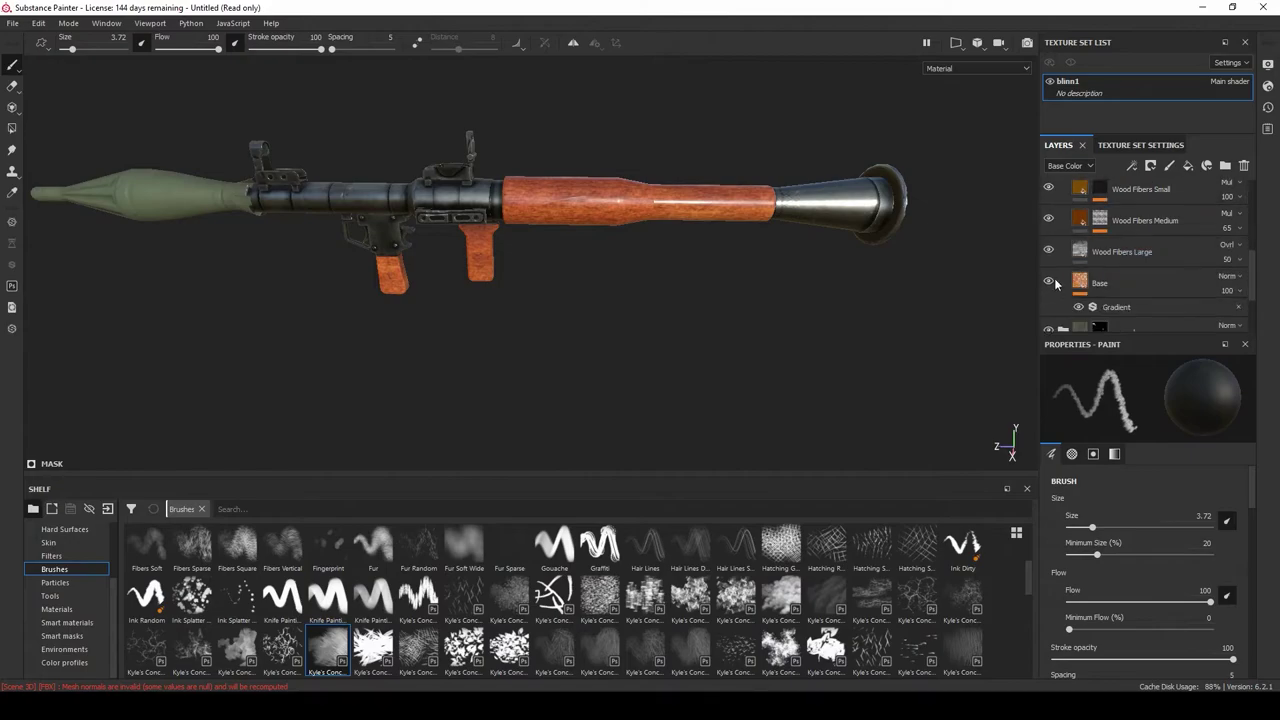
Step: Turn off the normal and height channels of the Base fill layer inside the wooded area
click(1110, 283)
scroll(1150, 470, down, 5)
click(1180, 484)
scroll(1182, 480, up, 2)
click(1183, 455)
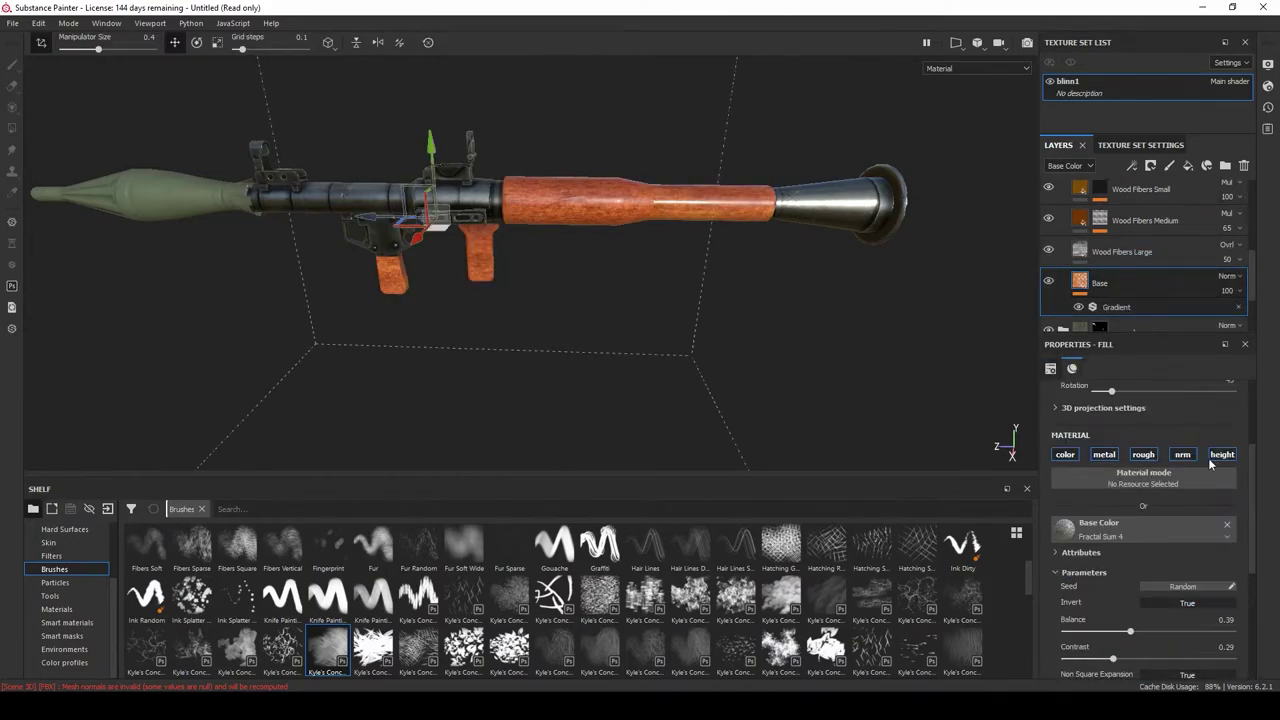
click(1216, 458)
alt+drag(570, 235, 606, 222)
alt+right_drag(537, 136, 449, 204)
scroll(449, 203, down, 4)
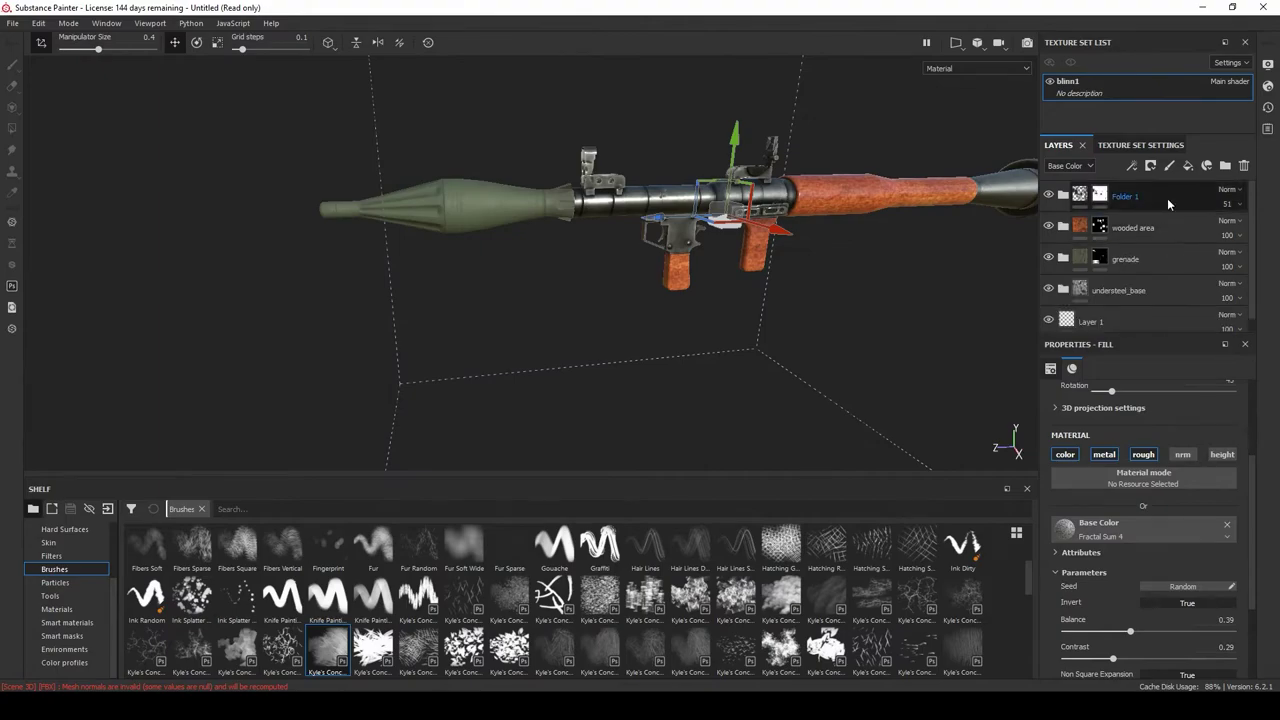
Step: Add the Leather bag material as a new fill layer above Folder 1, covering the whole launcher
key(1)
click(60, 610)
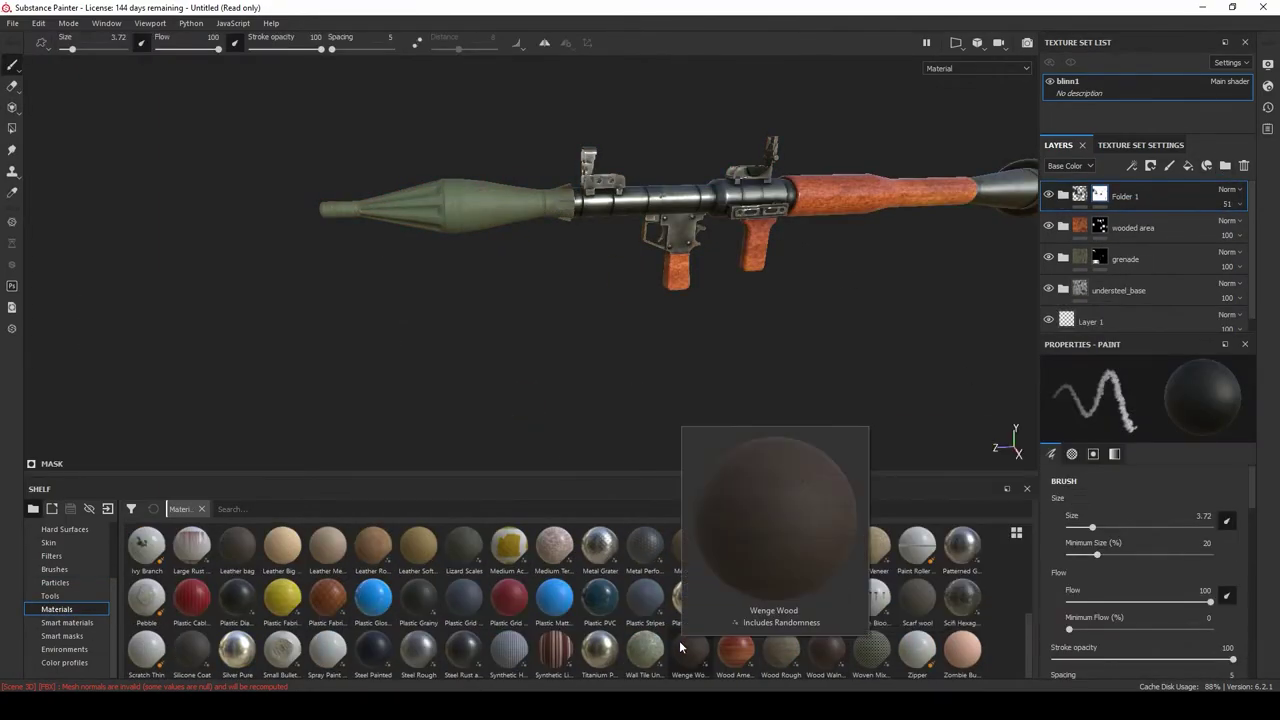
click(688, 650)
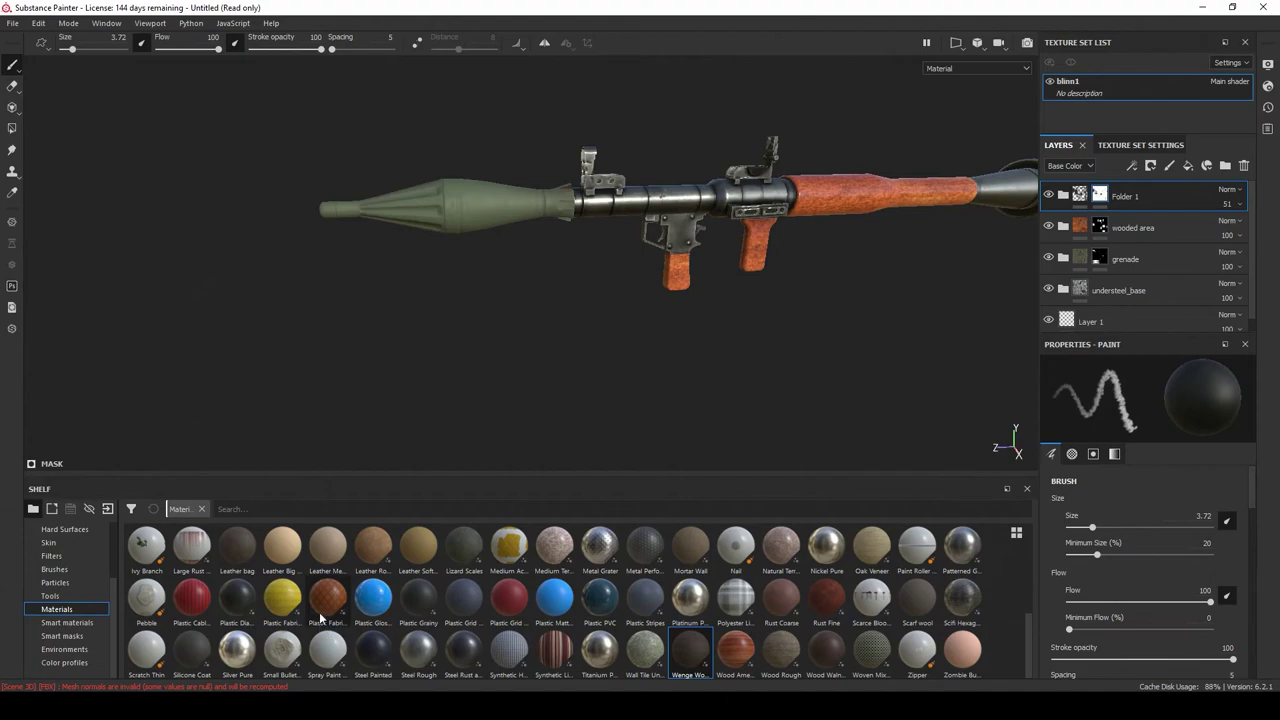
drag(237, 548, 383, 302)
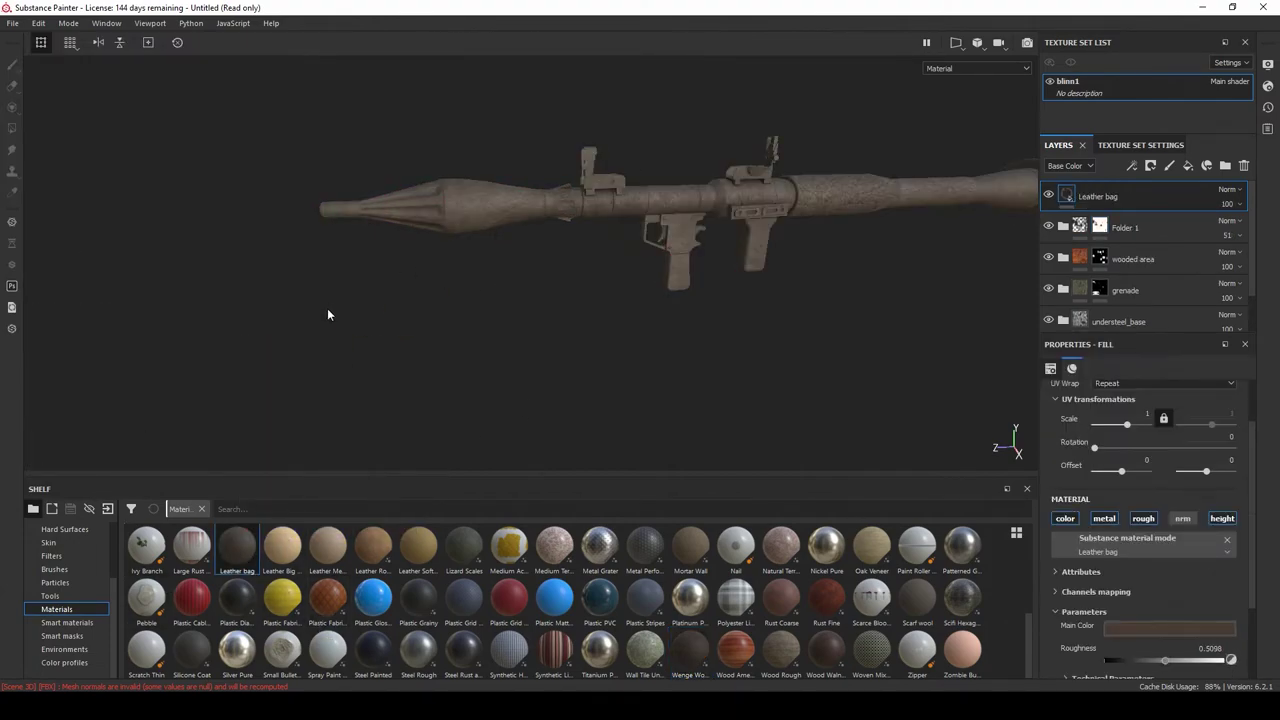
Step: Apply the Dirt Ground smart mask to the Leather bag layer and raise the Level of its mask generator
click(66, 622)
click(62, 636)
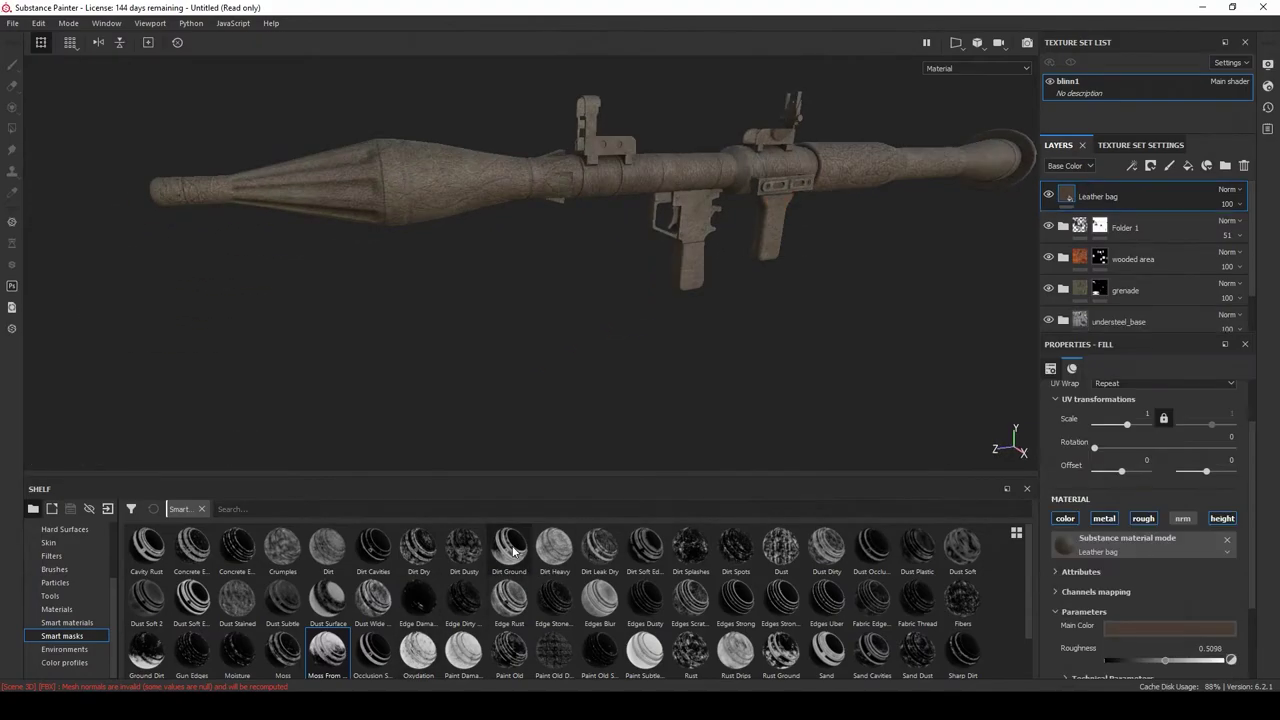
drag(513, 551, 1102, 199)
alt+drag(683, 225, 603, 268)
alt+right_drag(603, 268, 724, 252)
mouse_move(724, 252)
alt+mouse_down()
mouse_move(449, 251)
mouse_move(700, 255)
alt+mouse_up()
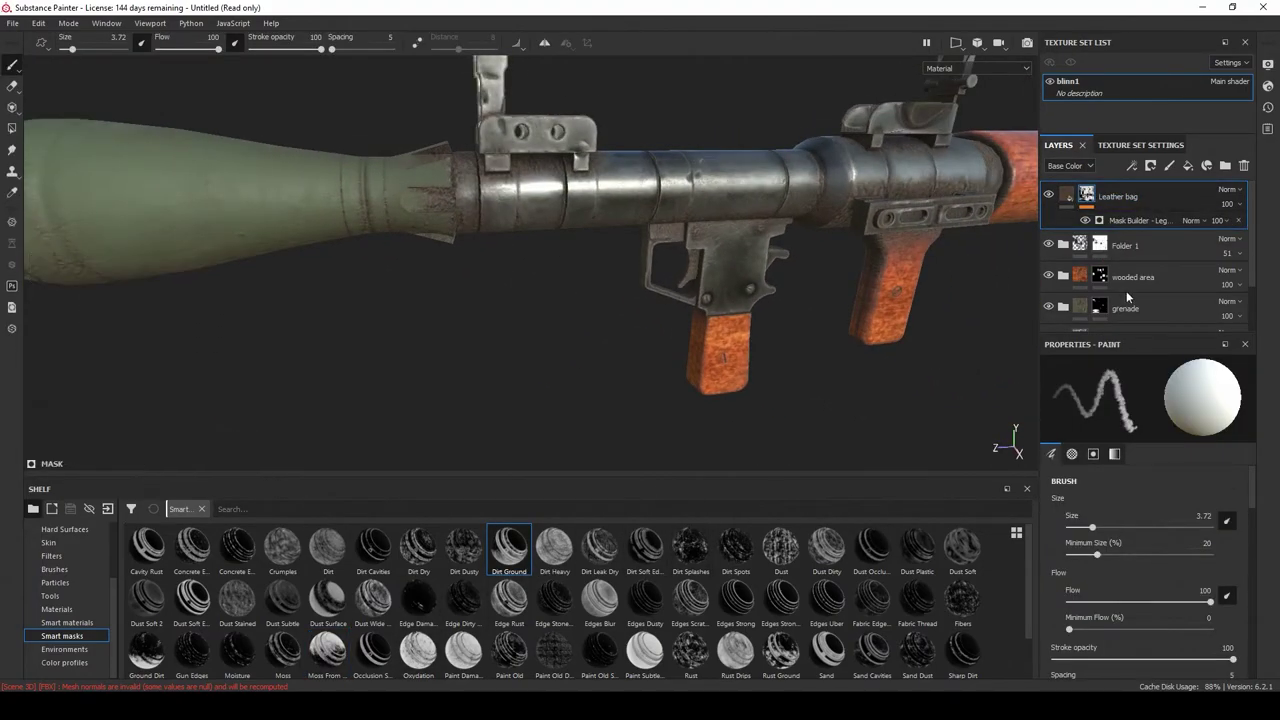
click(1141, 221)
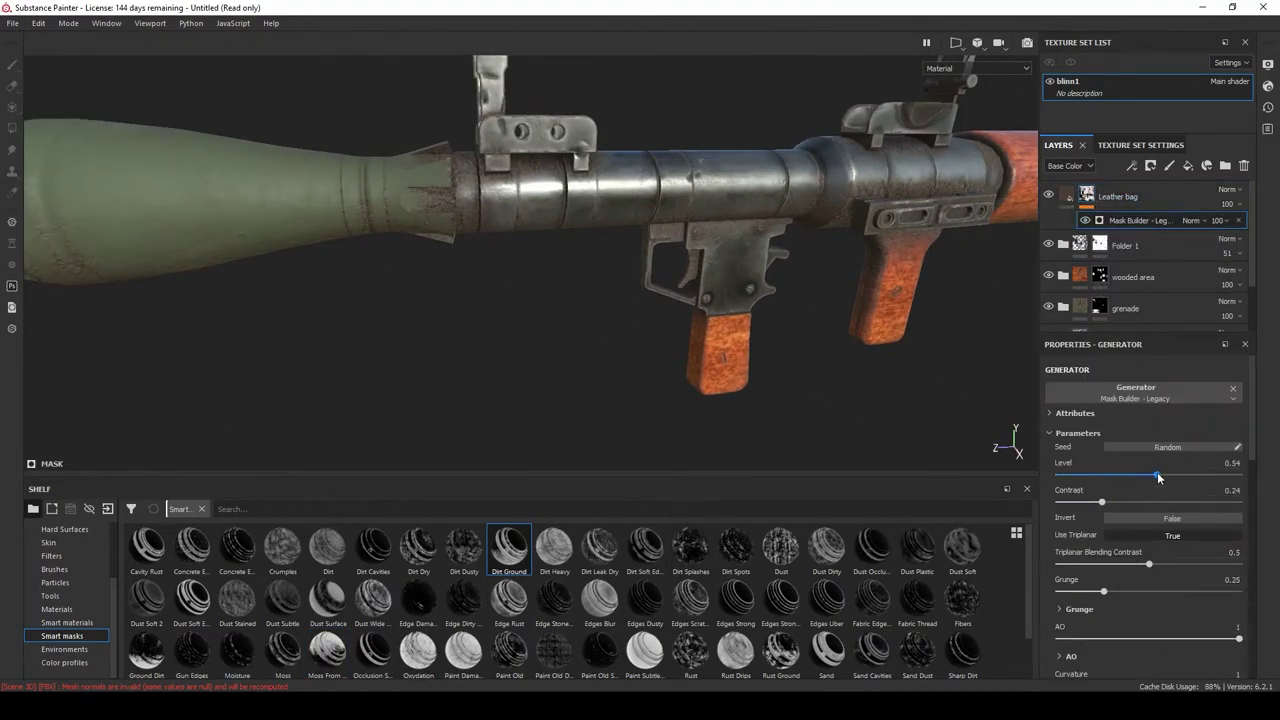
drag(1147, 476, 1199, 471)
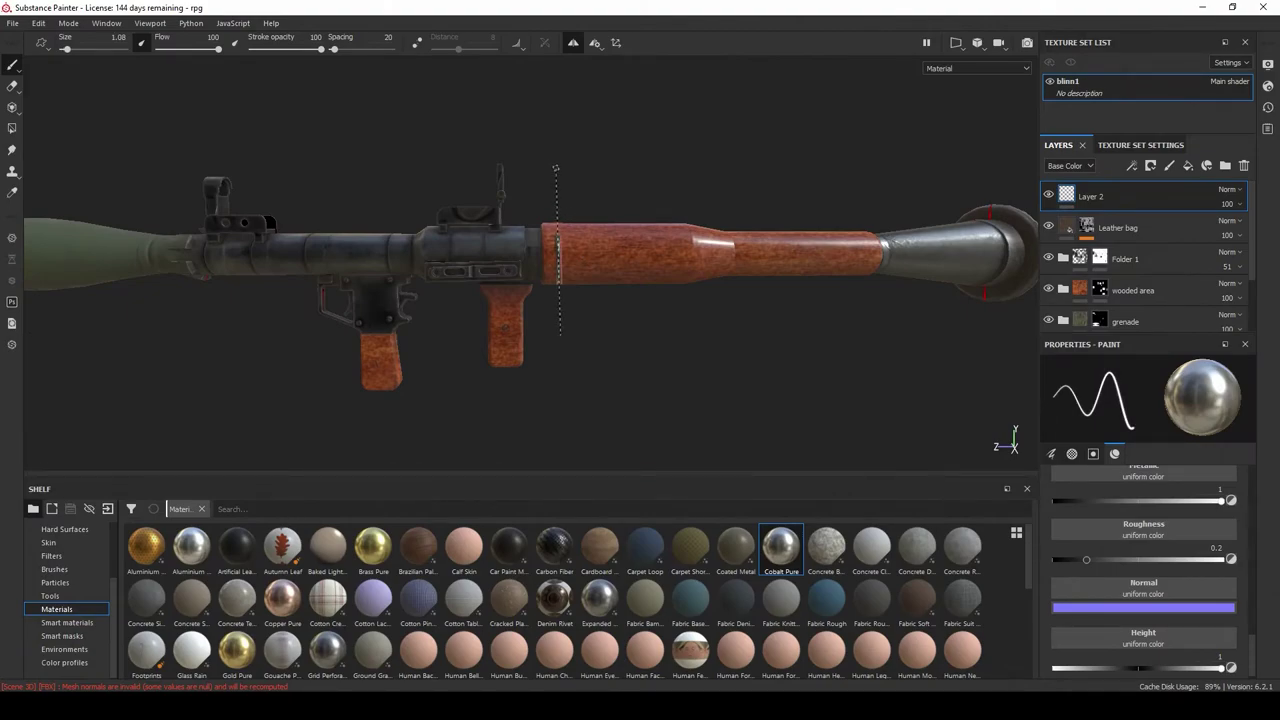
alt+drag(556, 168, 555, 45)
alt+right_drag(555, 45, 577, 307)
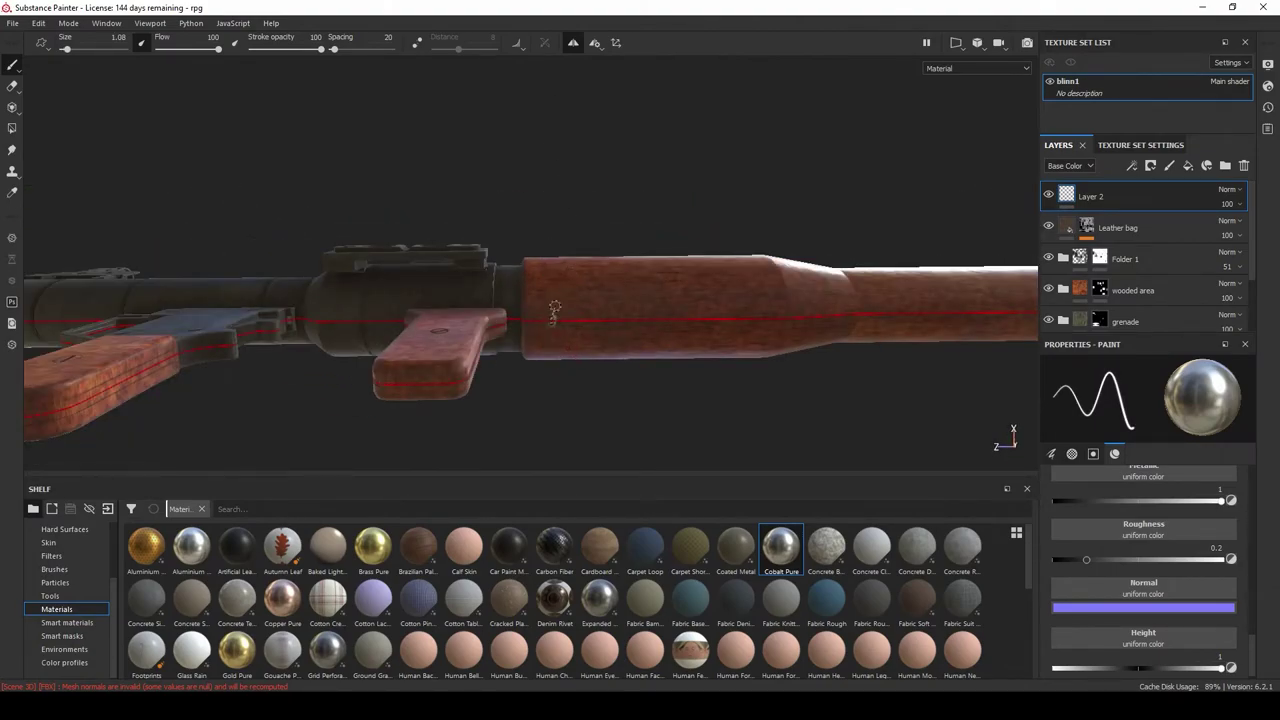
alt+drag(555, 307, 553, 400)
shift+click(543, 155)
alt+right_drag(543, 155, 545, 90)
key(ctrl+z)
Step: Enlarge the brush to 2.07 and paint straight Cobalt Pure bands around the front, middle and rear of the wooden section
key(bracketright)
key(bracketright)
click(585, 300)
shift+click(580, 151)
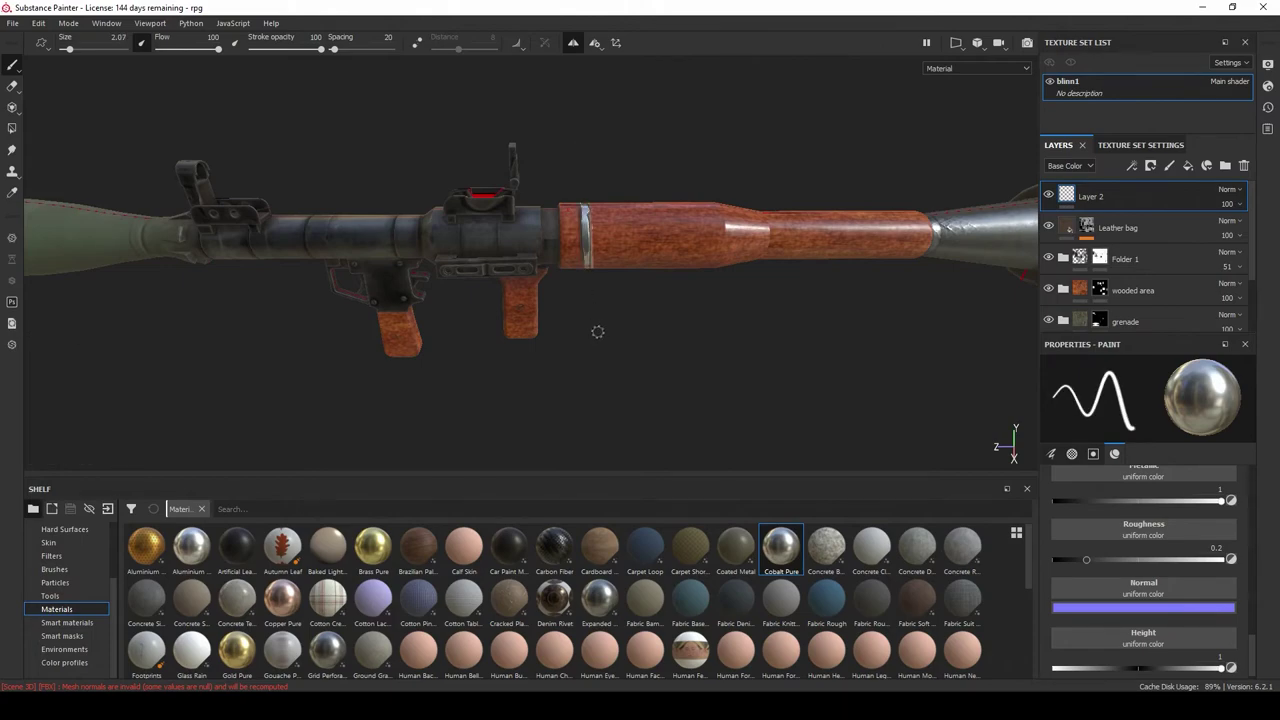
alt+drag(597, 331, 595, 280)
alt+drag(585, 230, 600, 231)
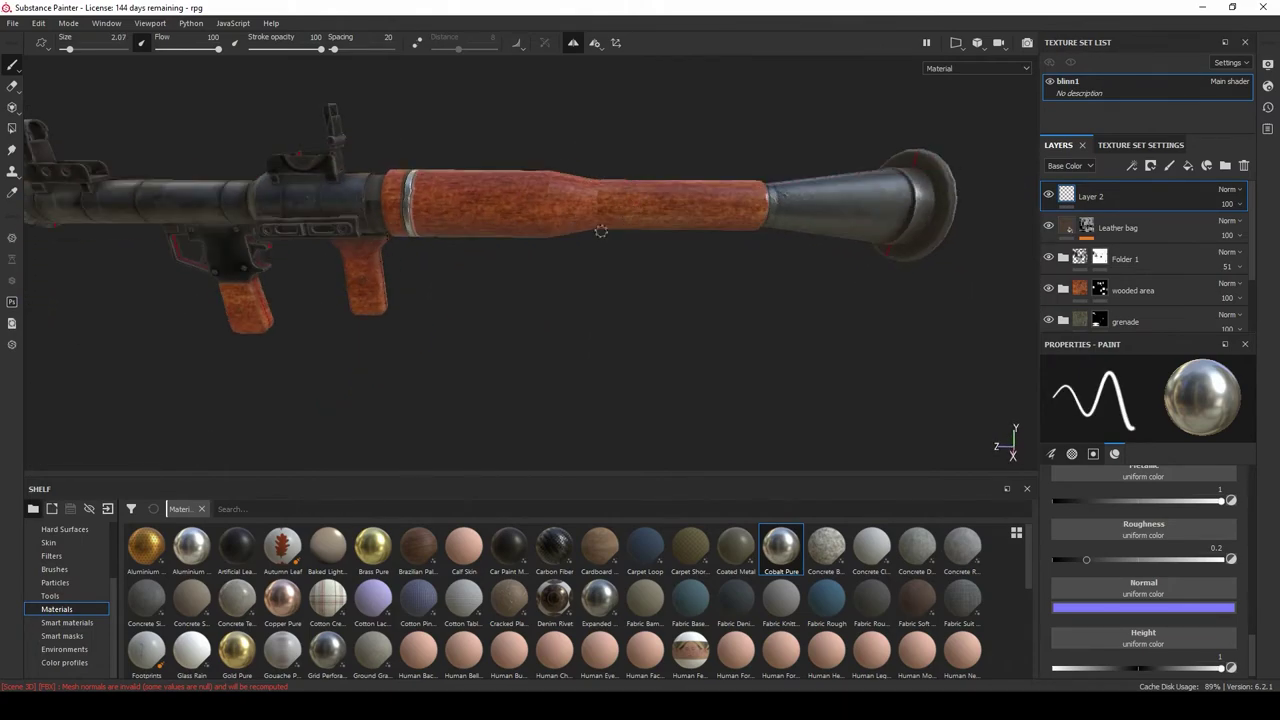
alt+drag(704, 202, 541, 190)
key(f)
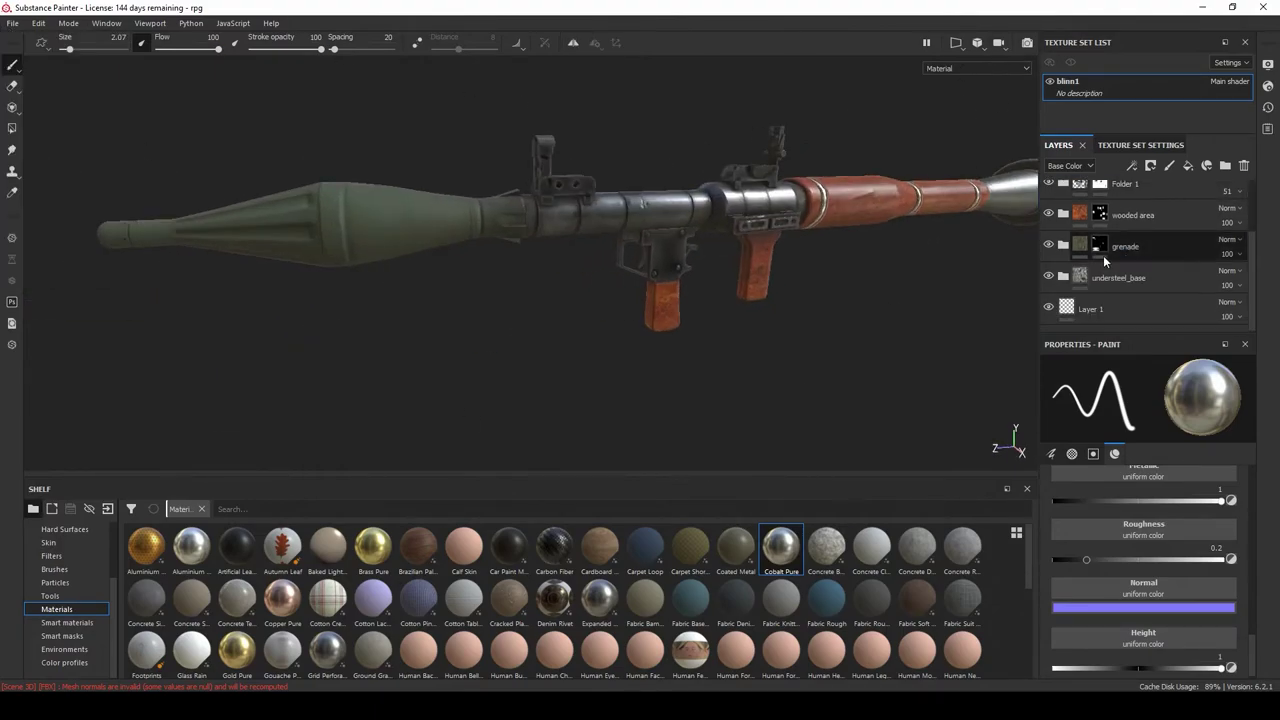
Step: Lower the brush height and paint the grenade's nose tip in Cobalt Pure metal with symmetry turned on
click(1140, 145)
scroll(340, 240, up, 5)
scroll(1143, 610, down, 1)
drag(1220, 657, 1137, 657)
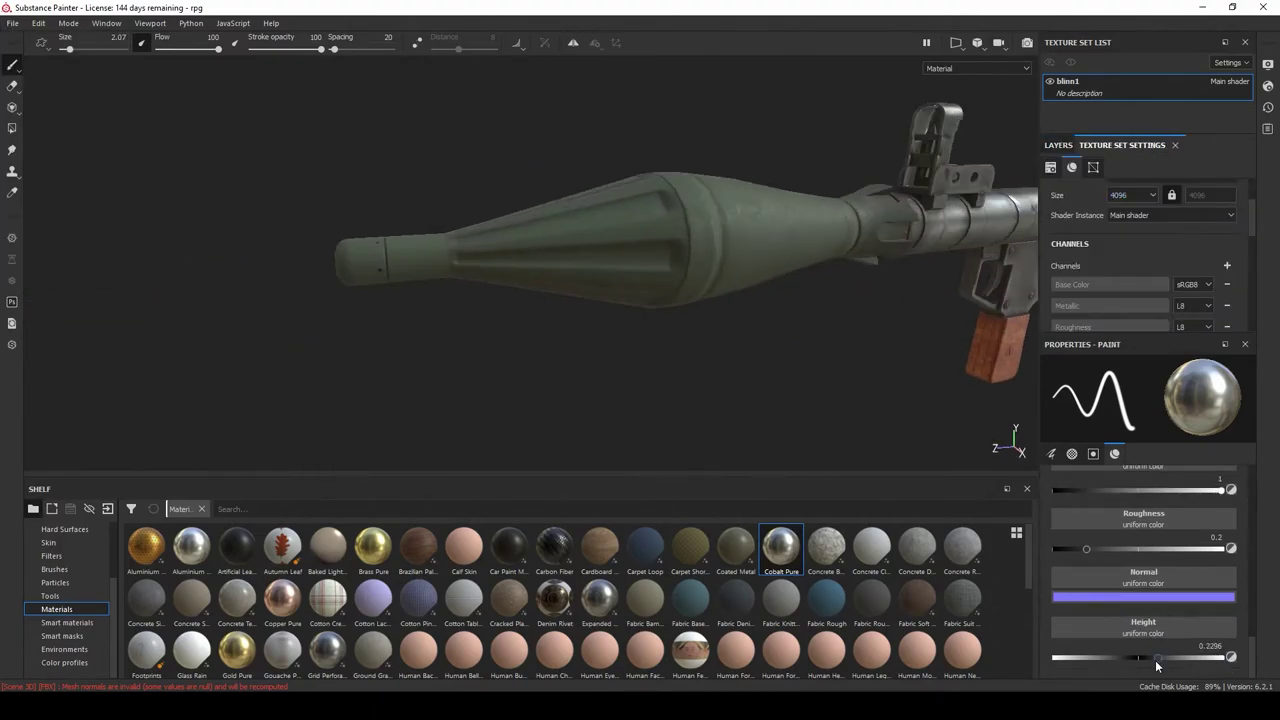
click(573, 43)
scroll(450, 280, up, 4)
mouse_move(455, 300)
mouse_down()
mouse_move(494, 275)
mouse_move(567, 360)
mouse_up()
ctrl+right_drag(585, 360, 567, 360)
alt+drag(643, 378, 720, 310)
scroll(691, 346, down, 5)
Step: Turn symmetry off and move the painted metal Layer 2 below the Leather bag layer
click(1058, 145)
click(573, 43)
scroll(1130, 203, up, 2)
drag(1129, 196, 1122, 219)
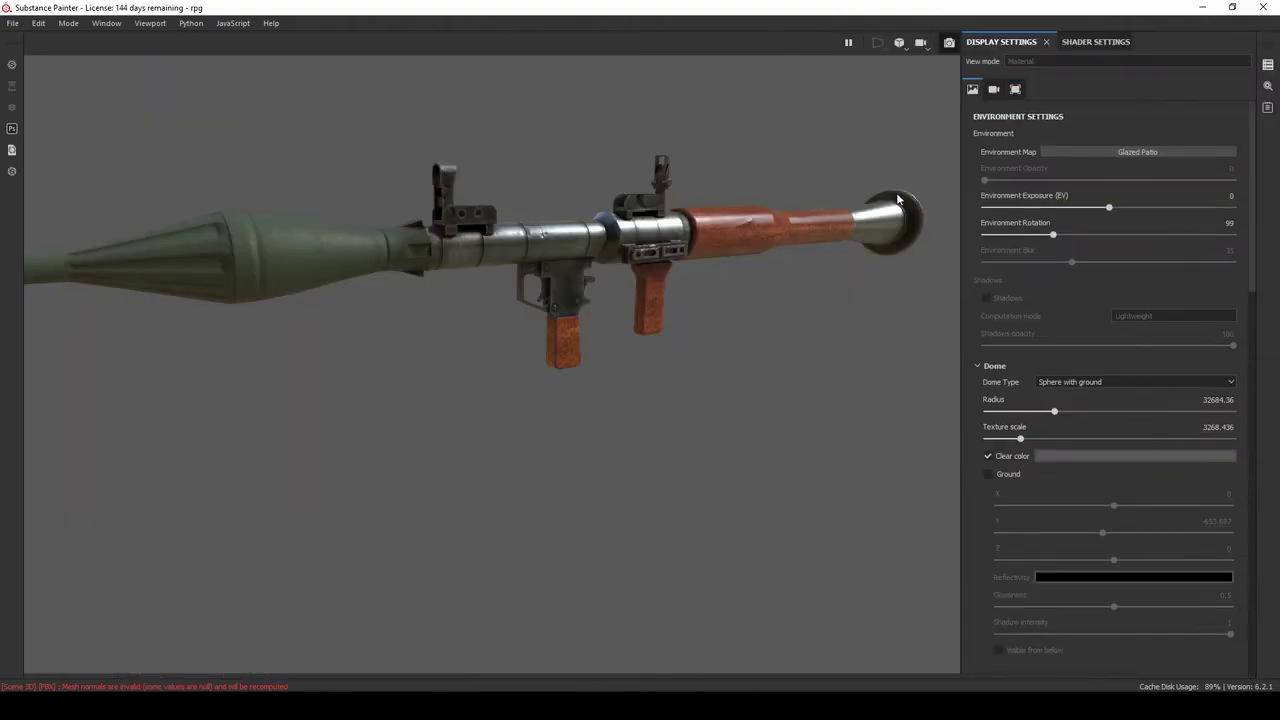
Step: Frame the whole launcher in the render and set the environment rotation to 18
alt+drag(780, 279, 824, 300)
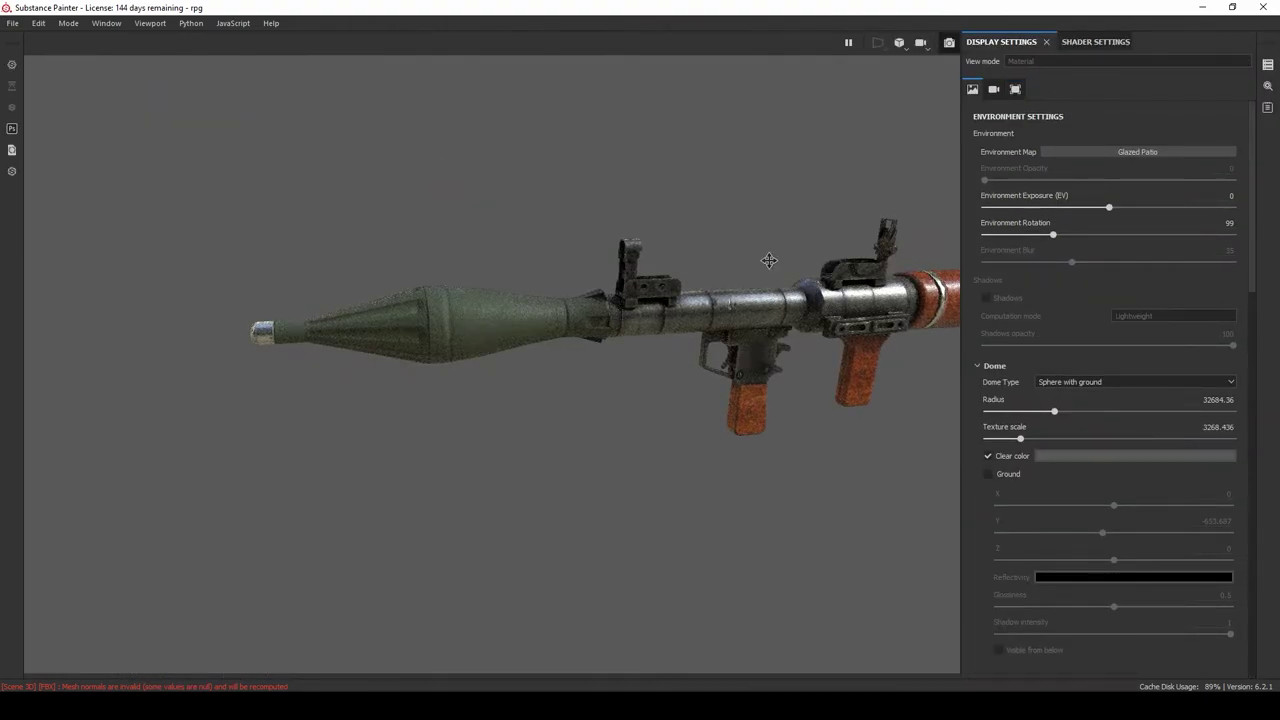
alt+middle_drag(769, 260, 671, 277)
alt+right_drag(723, 334, 600, 192)
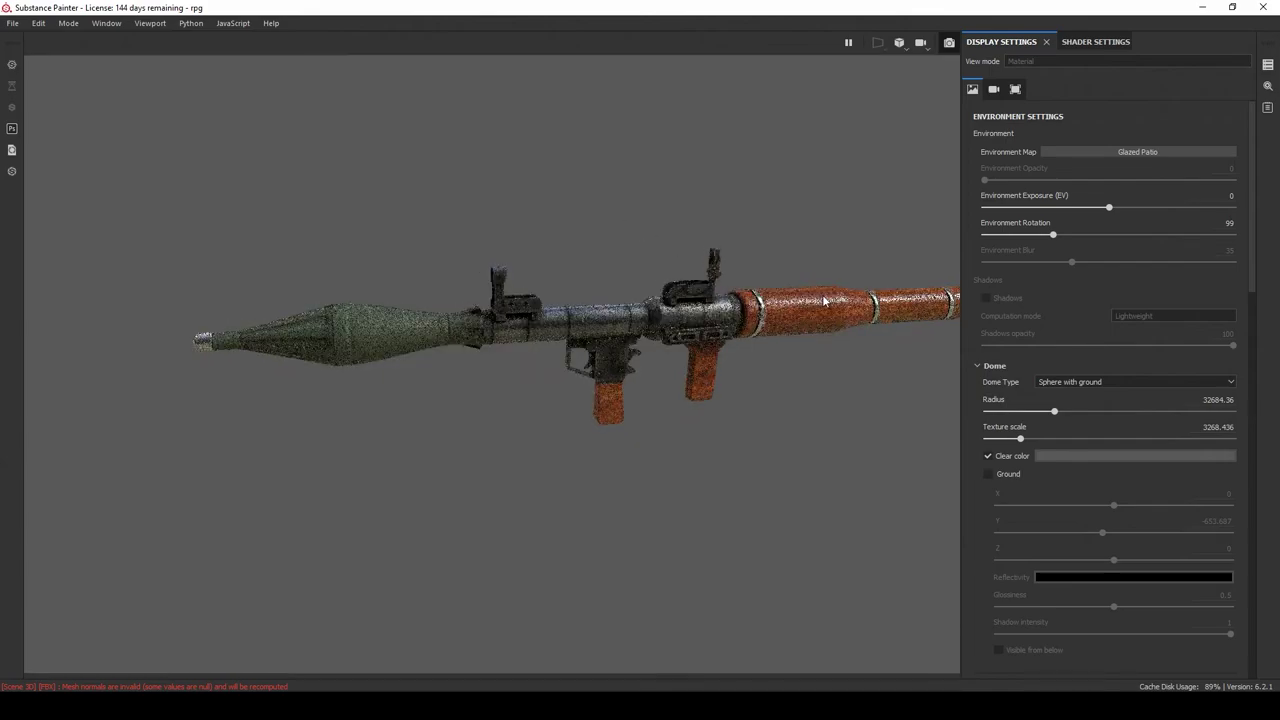
alt+drag(824, 300, 749, 316)
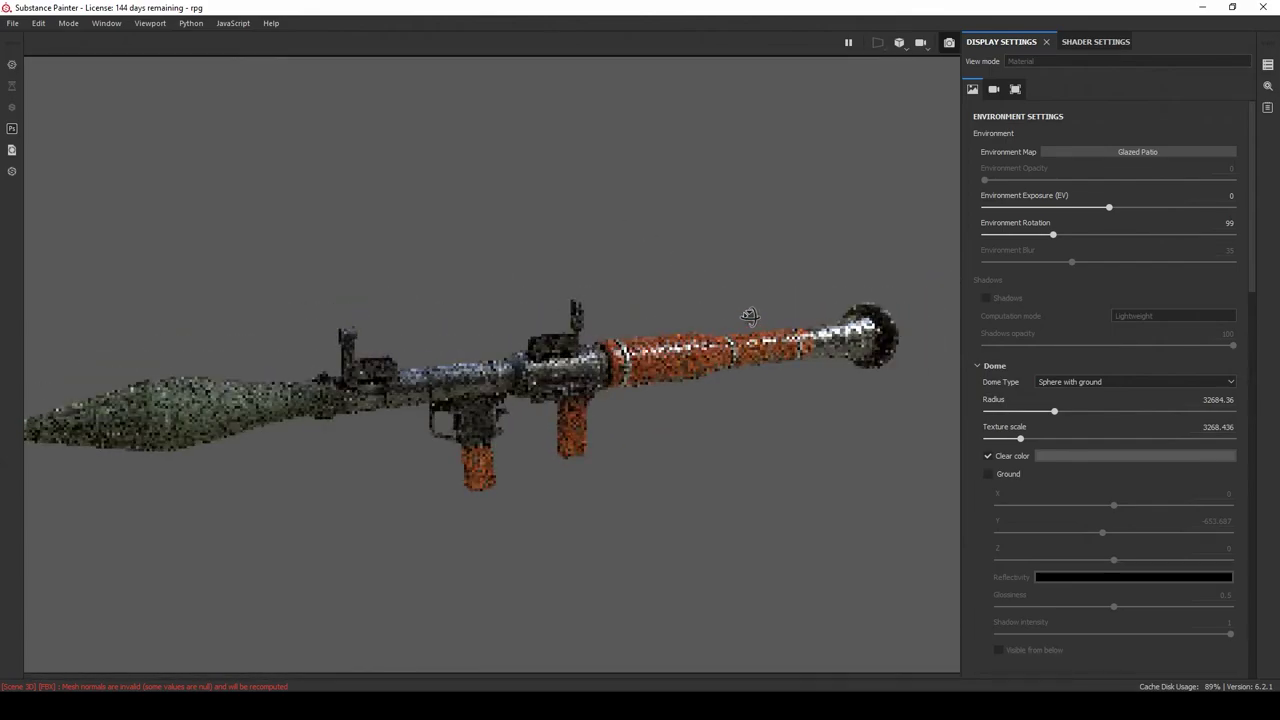
alt+middle_drag(774, 425, 816, 381)
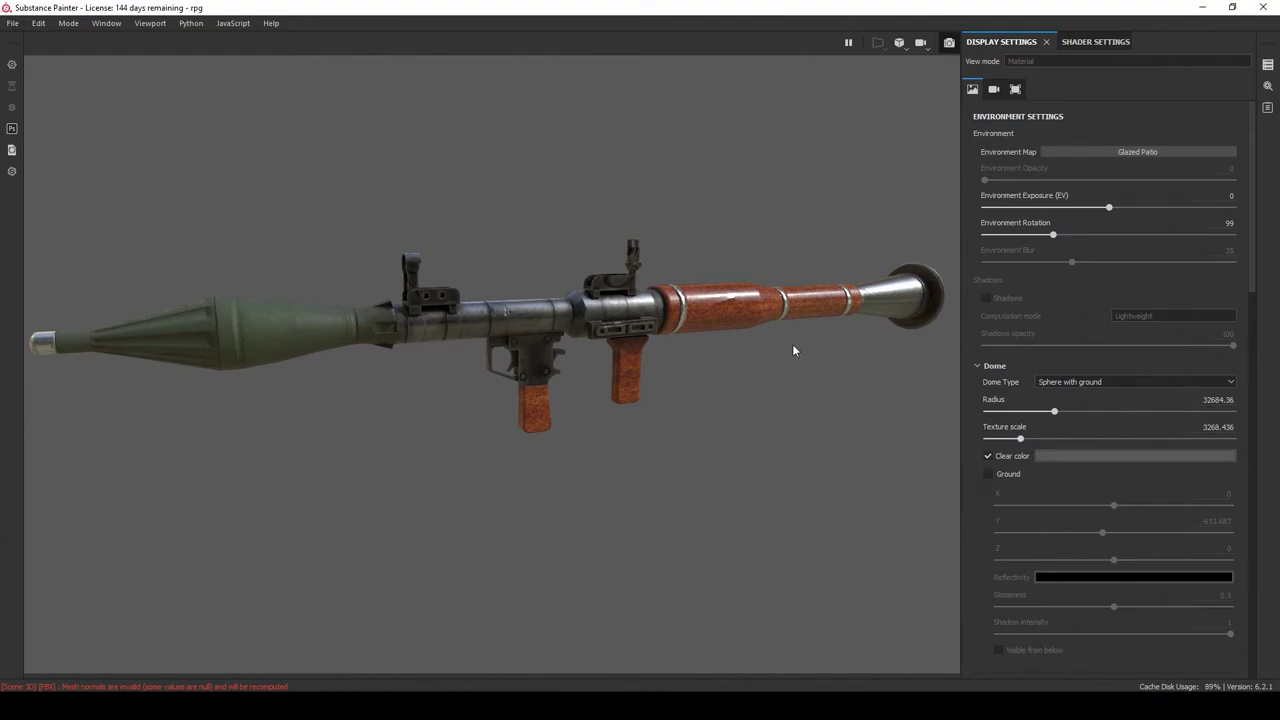
mouse_move(699, 366)
shift+right_down()
mouse_move(731, 364)
mouse_move(709, 364)
shift+right_up()
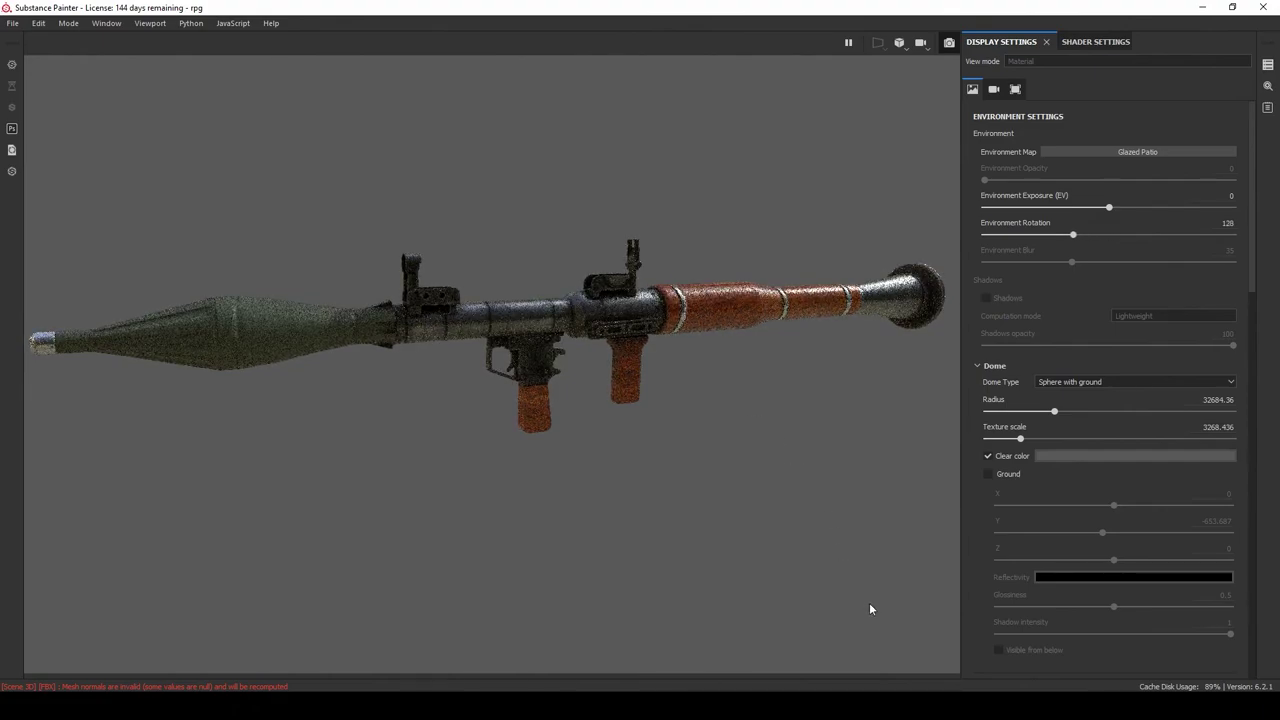
shift+right_drag(863, 600, 831, 590)
Step: Inspect the rendered launcher from its rear, side and grenade end, and save the project
alt+drag(797, 538, 851, 528)
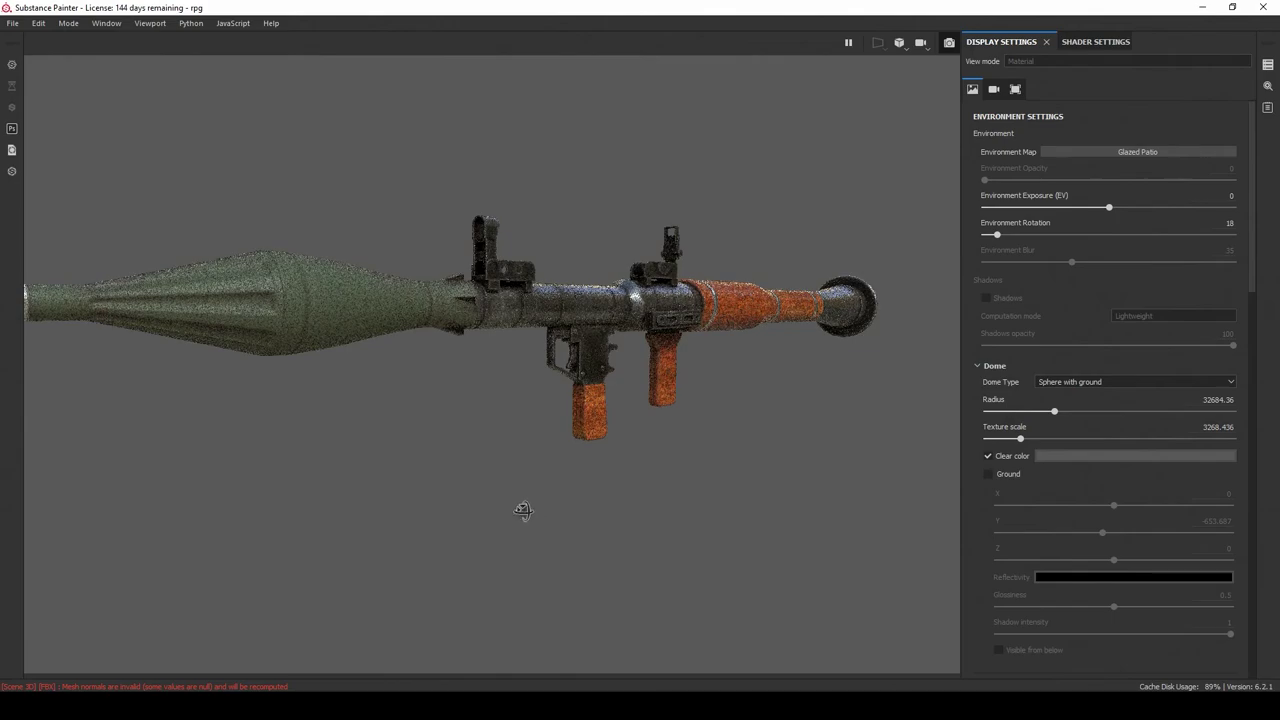
alt+drag(523, 510, 391, 440)
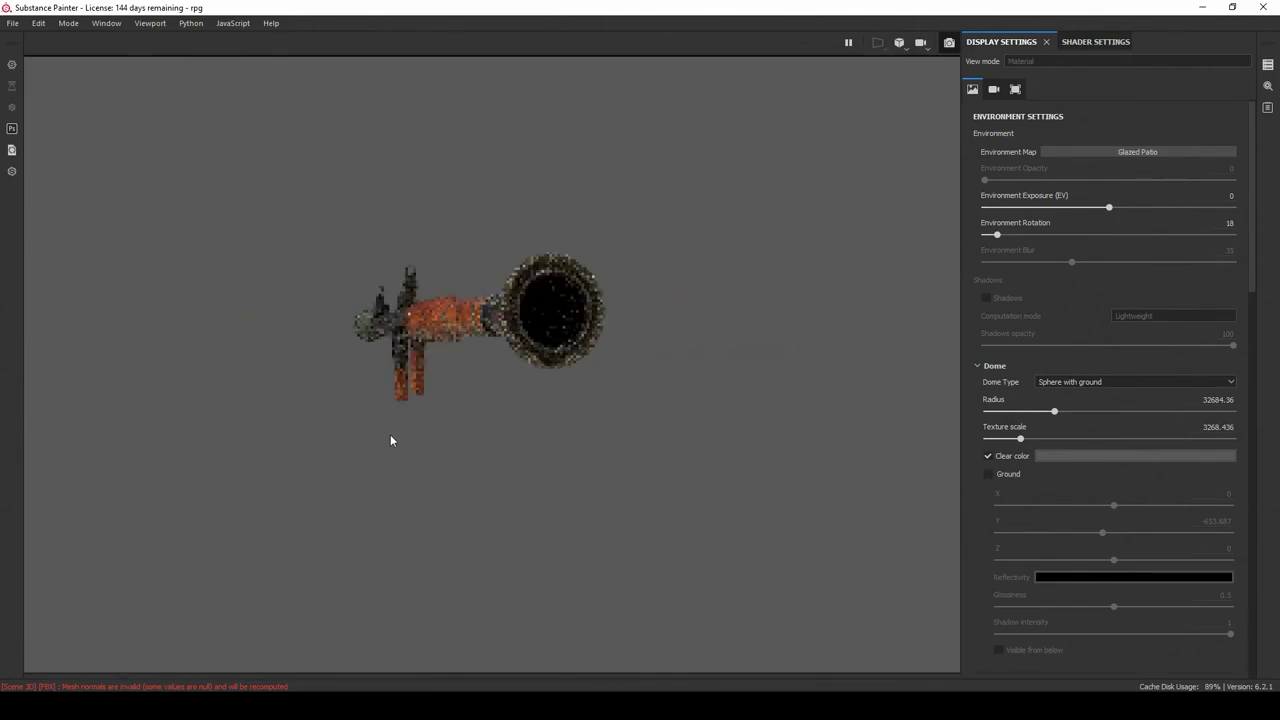
alt+right_drag(494, 486, 439, 456)
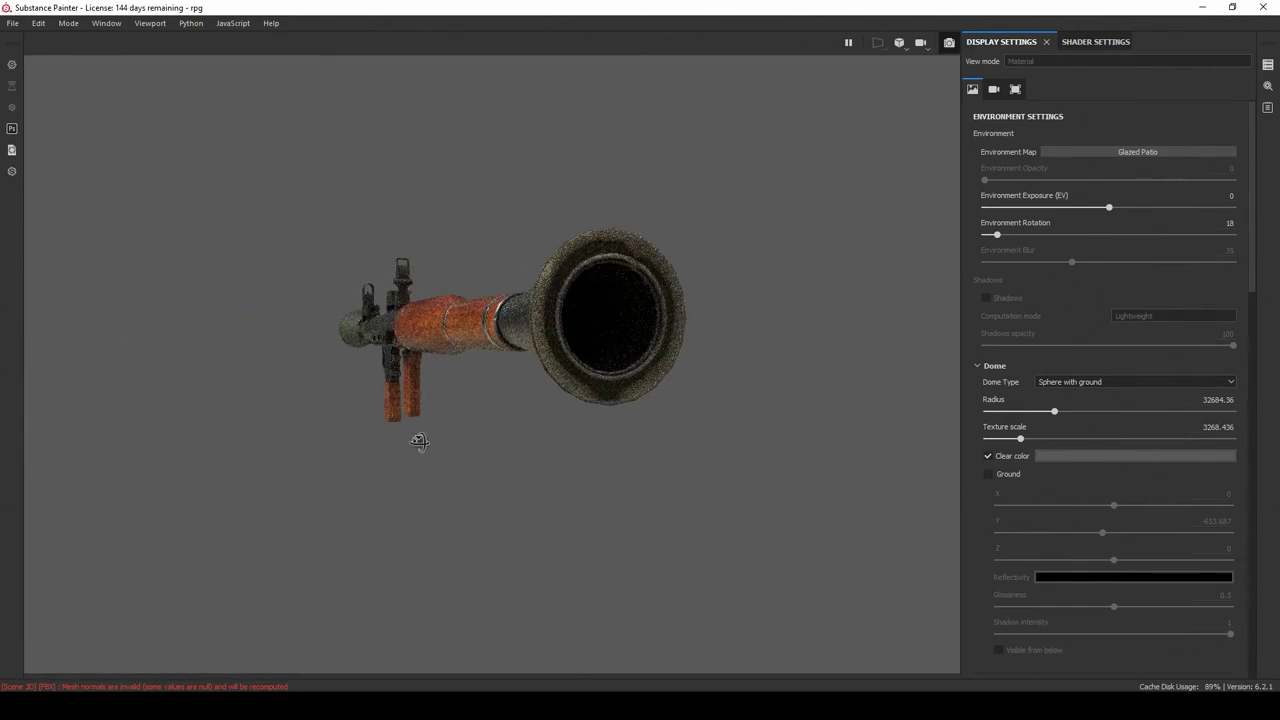
alt+drag(419, 442, 423, 466)
alt+drag(343, 429, 704, 426)
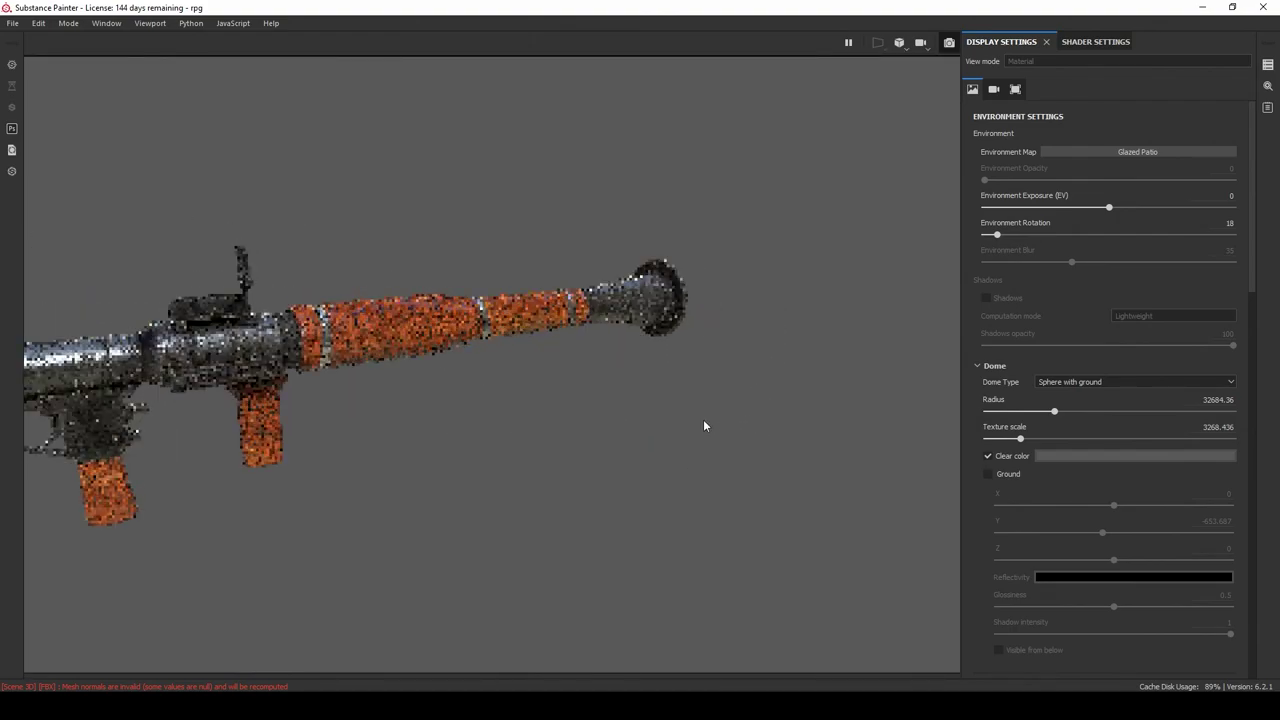
alt+drag(546, 394, 645, 296)
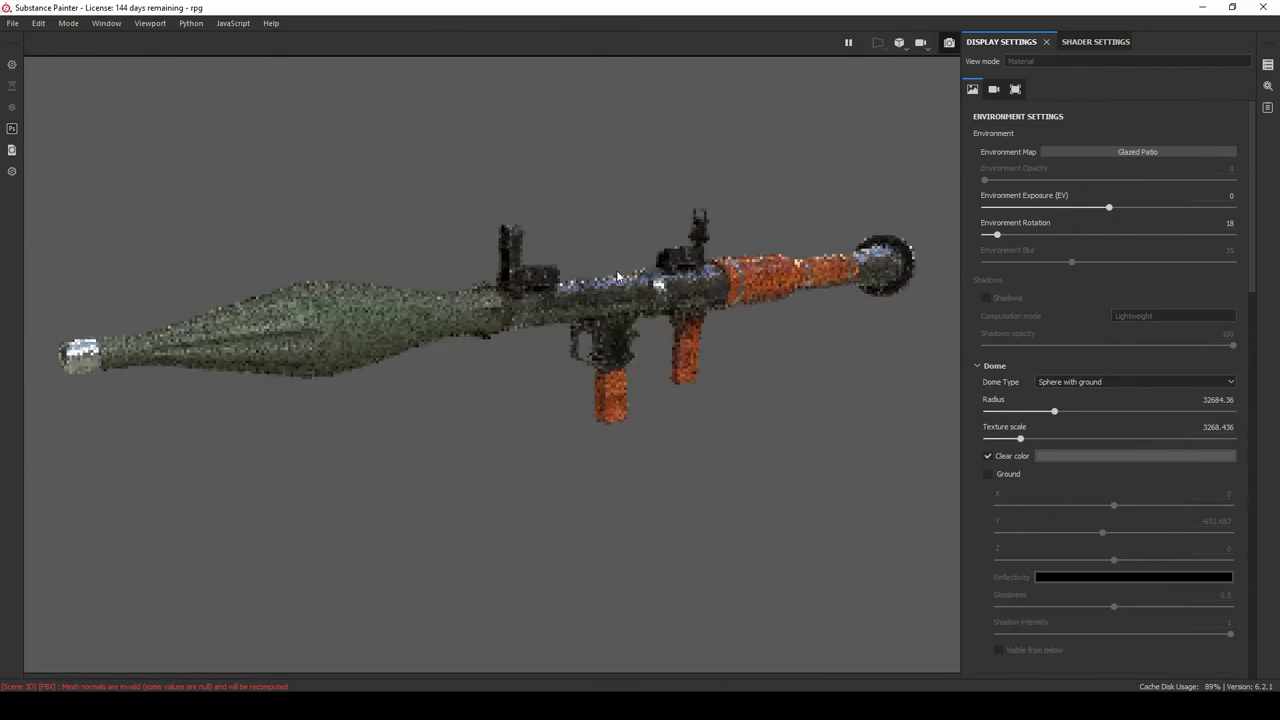
alt+drag(750, 345, 777, 337)
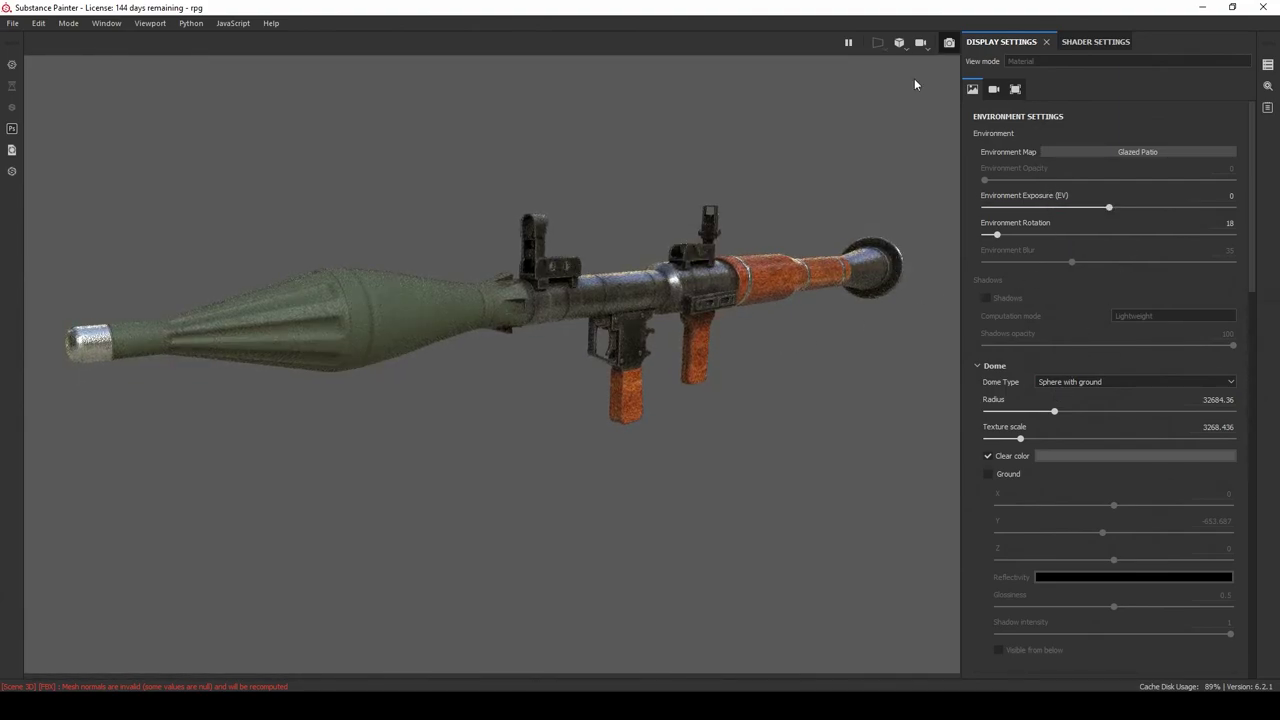
click(30, 120)
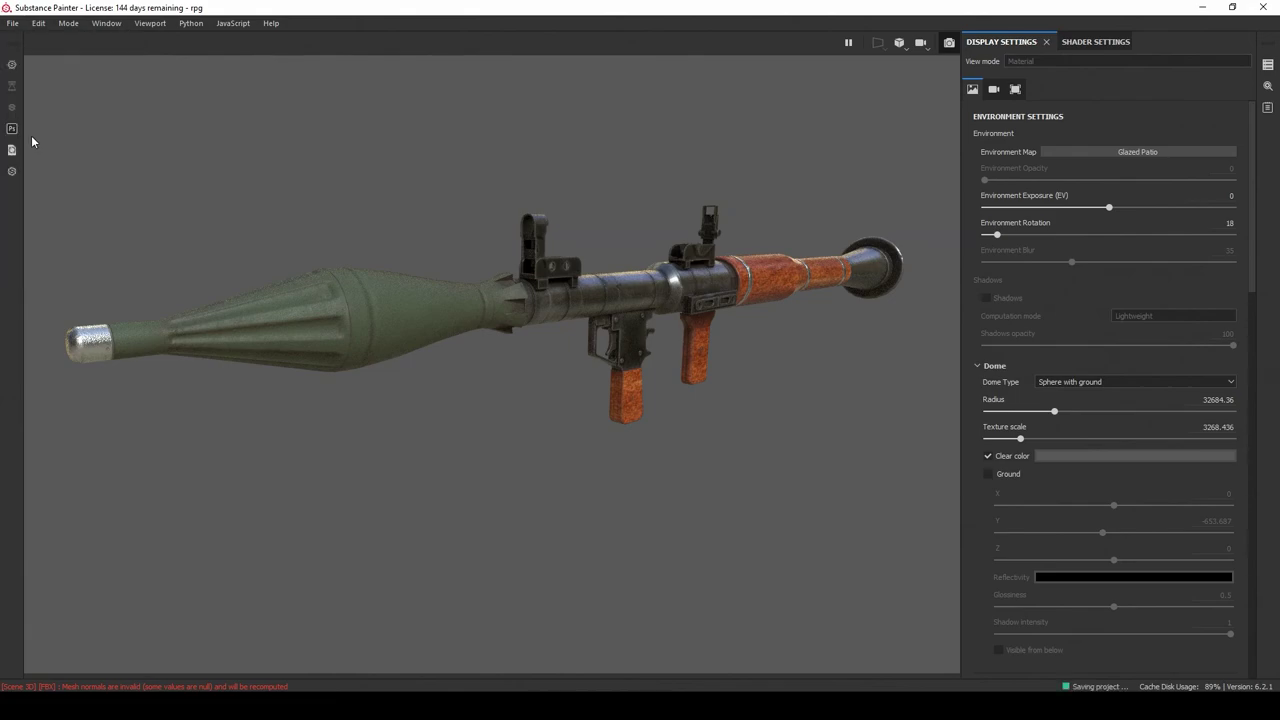